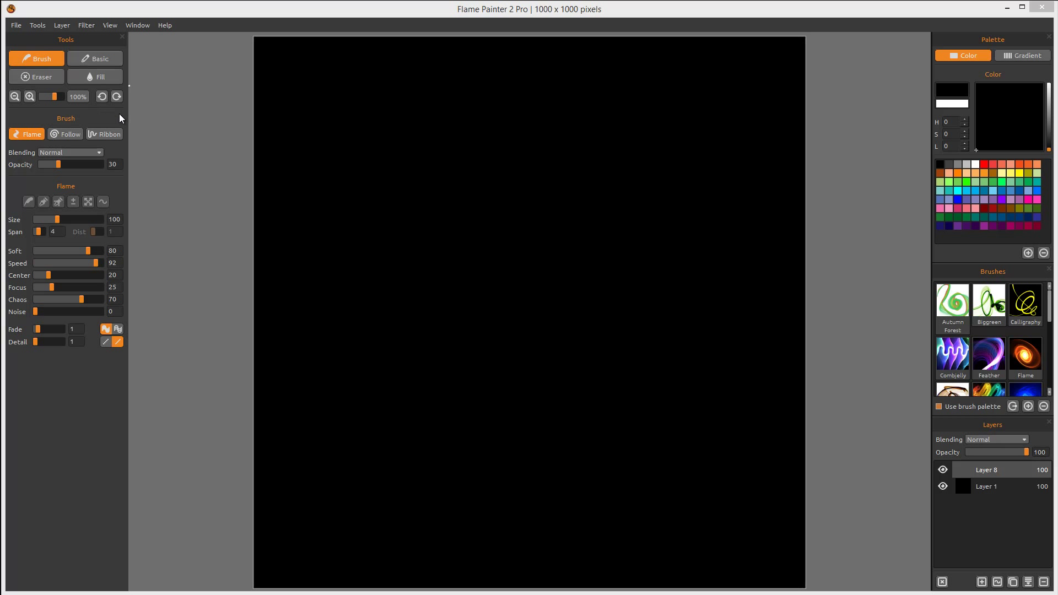
- Paint a white flame swirl across the lower canvas with the Flame brush
click(86, 58)
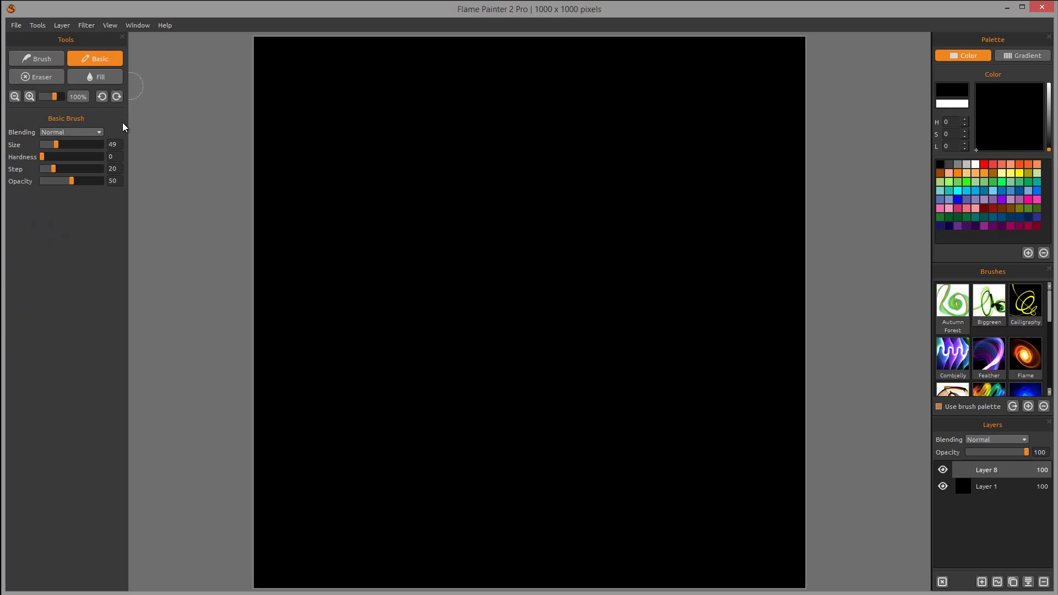
click(40, 80)
click(99, 77)
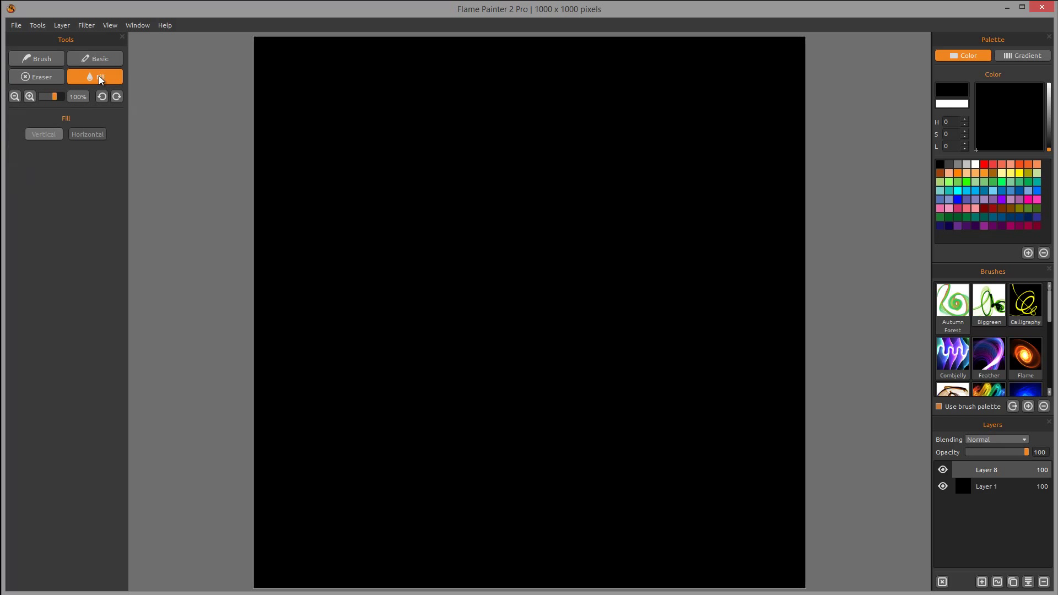
click(48, 58)
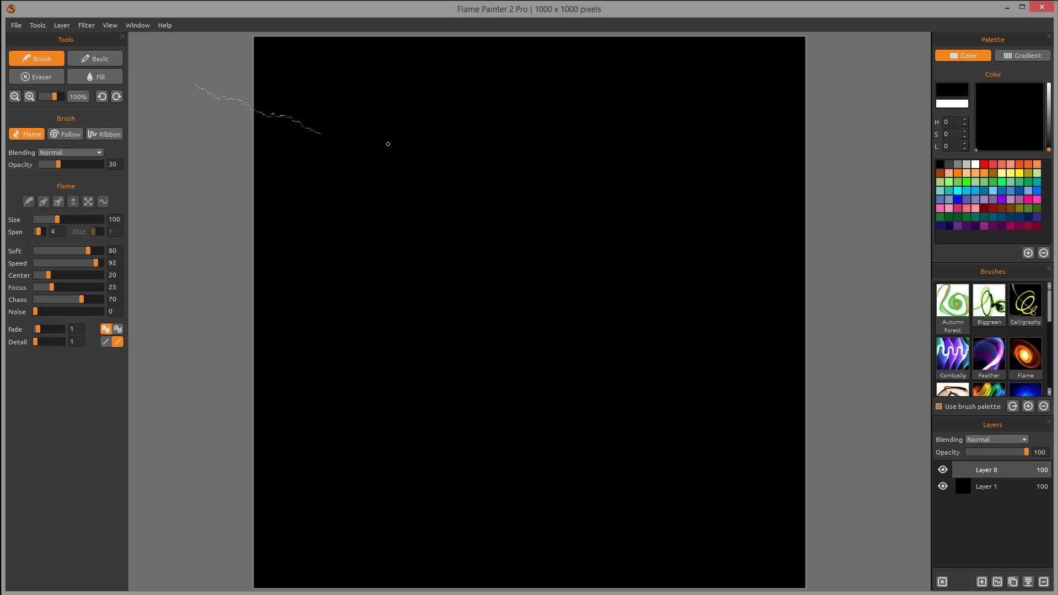
drag(310, 210, 354, 157)
click(942, 105)
mouse_move(393, 386)
mouse_down()
mouse_move(465, 230)
mouse_move(621, 229)
mouse_move(292, 264)
mouse_move(589, 418)
mouse_move(567, 485)
mouse_move(495, 446)
mouse_up()
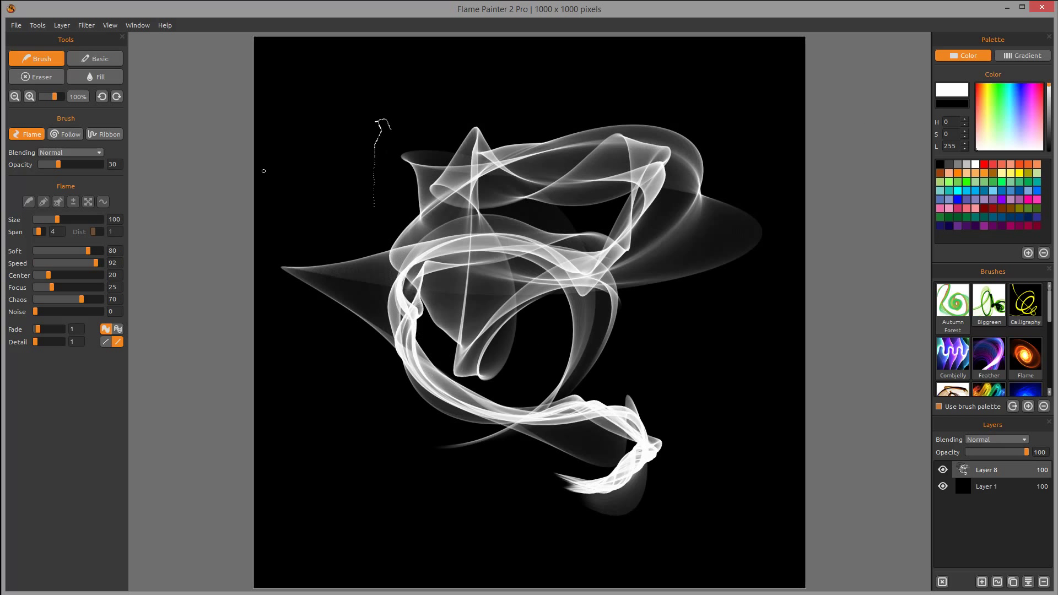
- Add broad soft white Basic-brush strokes, erase part near the top, and fill Layer 8 white
click(118, 62)
mouse_move(307, 141)
mouse_down()
mouse_move(395, 100)
mouse_move(351, 194)
mouse_move(567, 153)
mouse_move(439, 319)
mouse_move(585, 294)
mouse_move(501, 435)
mouse_move(713, 405)
mouse_up()
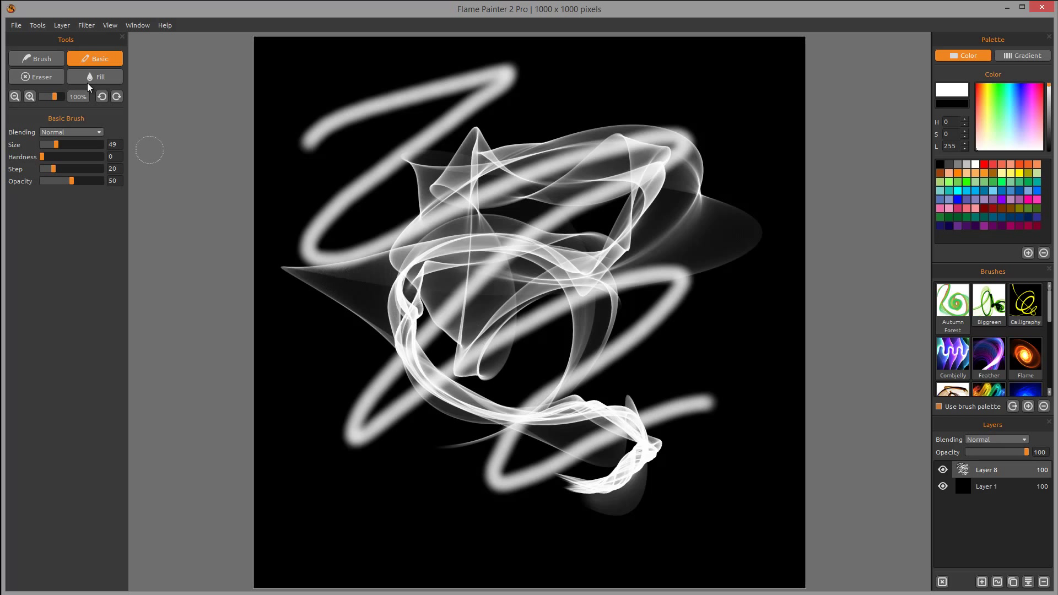
click(46, 81)
mouse_move(474, 185)
mouse_down()
mouse_move(409, 210)
mouse_move(420, 216)
mouse_move(435, 199)
mouse_move(516, 226)
mouse_move(512, 262)
mouse_move(474, 330)
mouse_move(430, 304)
mouse_up()
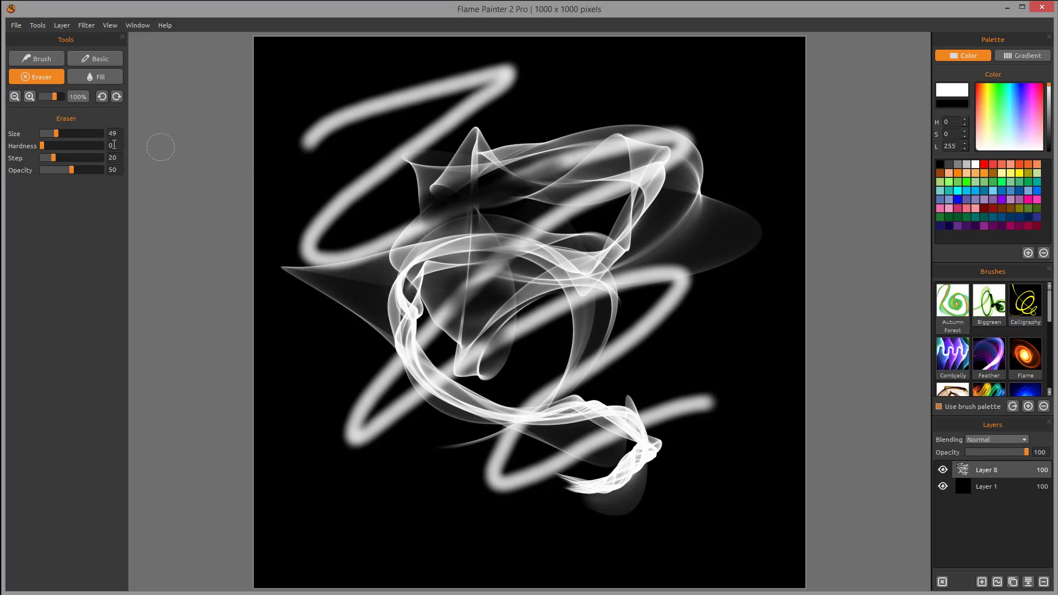
click(94, 77)
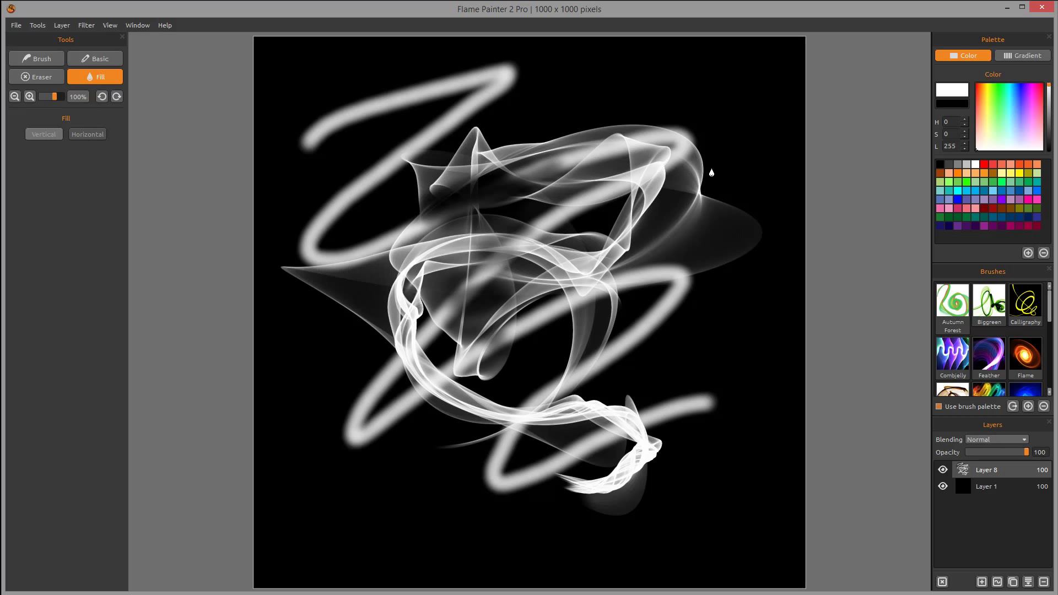
click(728, 164)
- Fill Layer 8 solid black, then with a vertical rainbow gradient
click(953, 102)
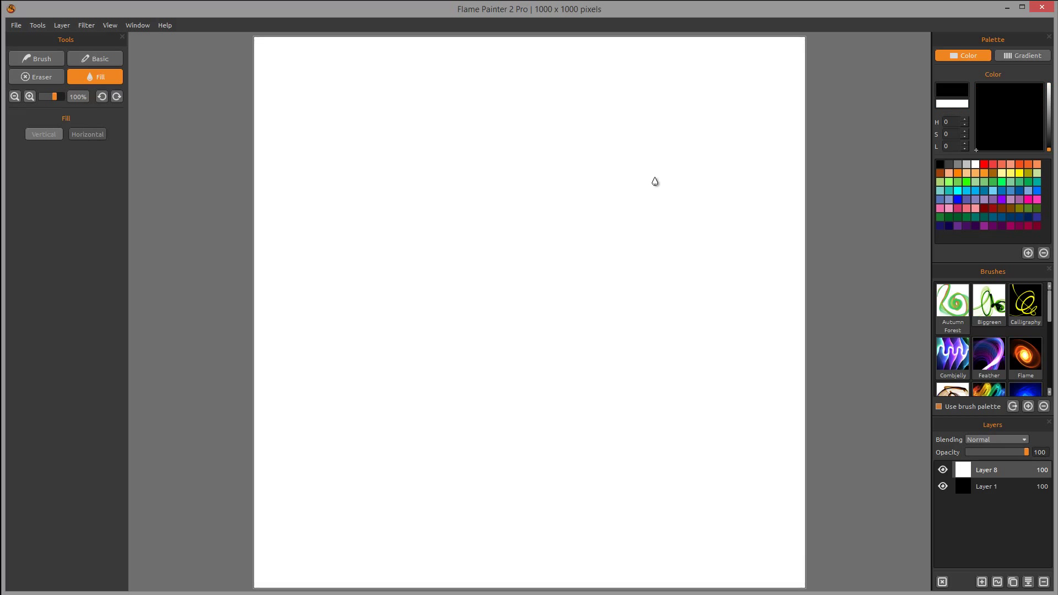
click(655, 182)
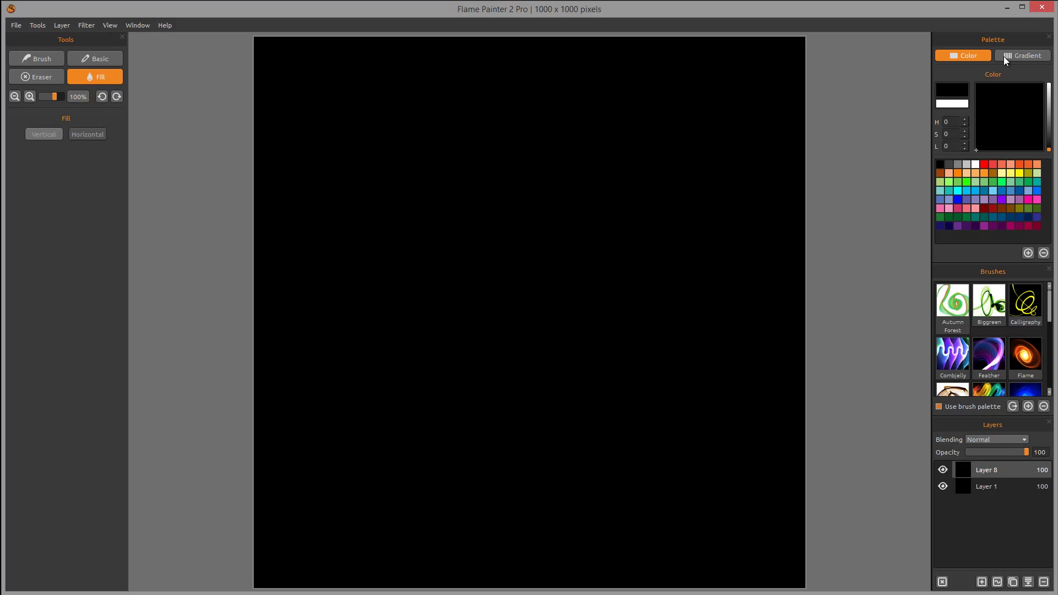
click(1019, 54)
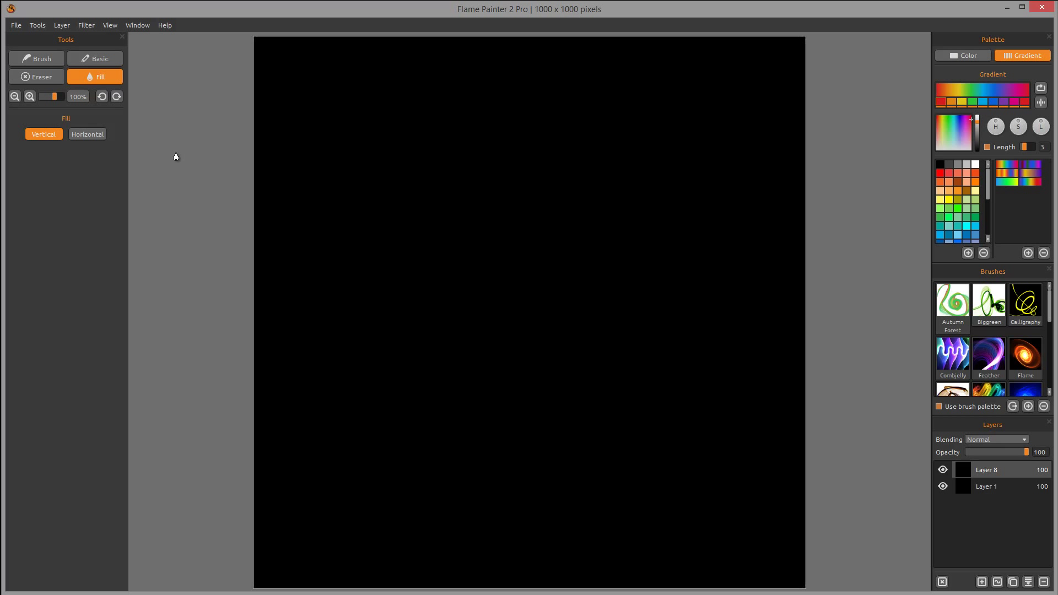
click(497, 131)
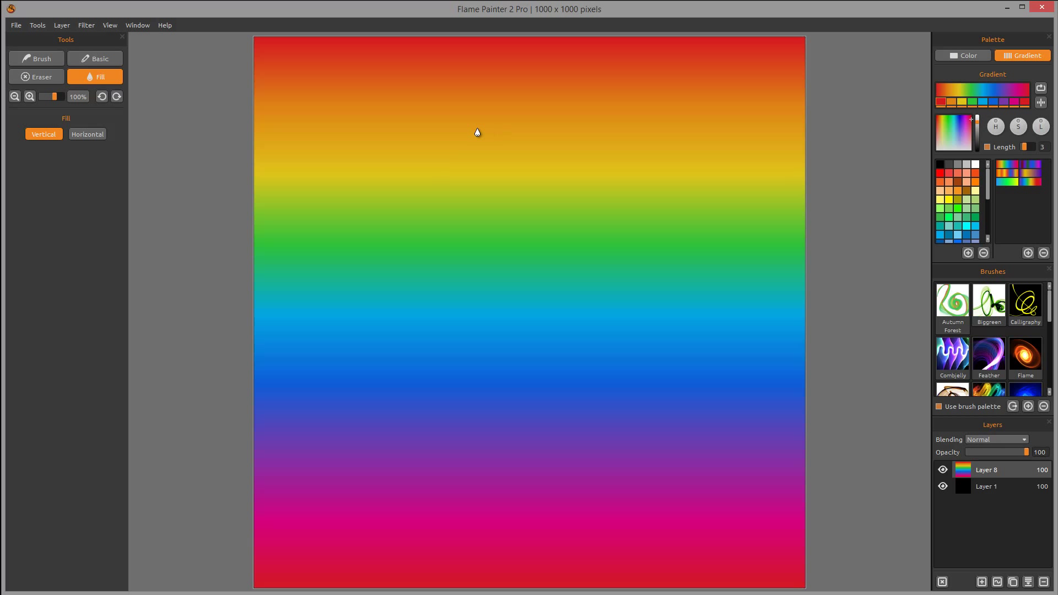
- Refill with a horizontal rainbow gradient, then return to solid black
click(81, 135)
click(525, 252)
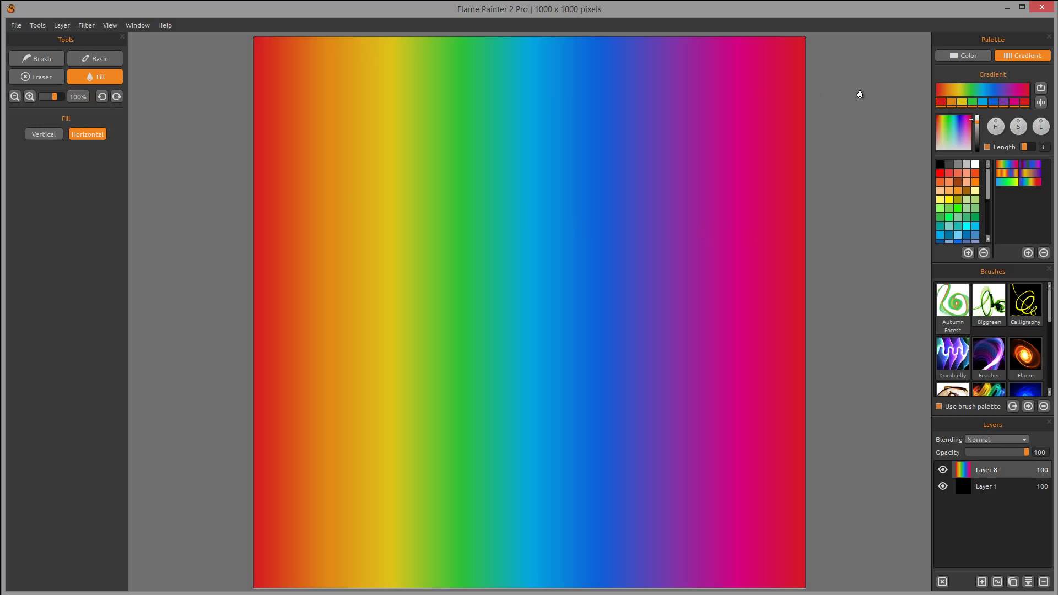
click(963, 55)
click(788, 205)
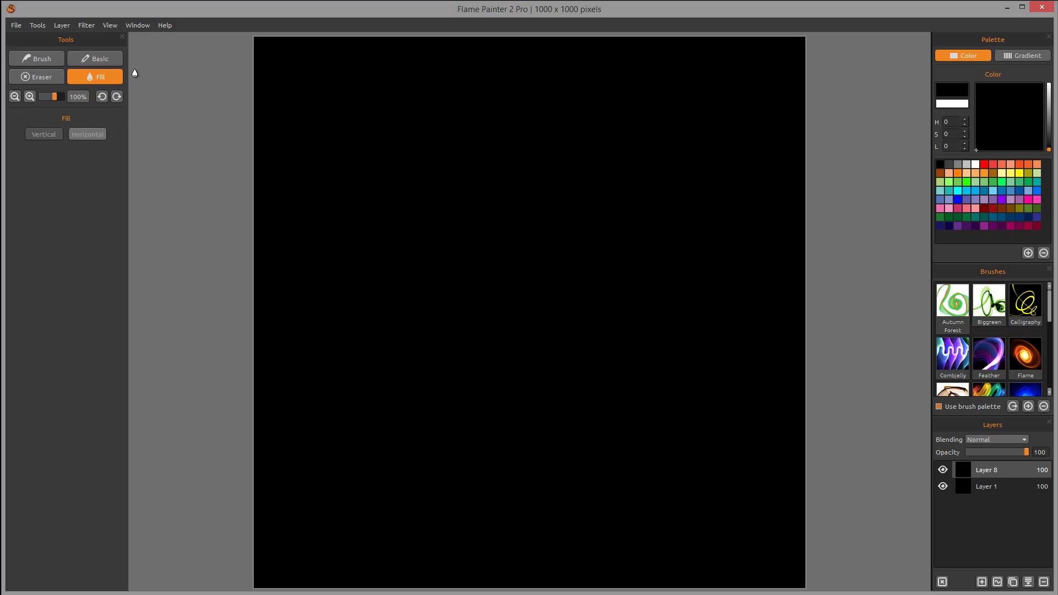
- Paint a large white flame ribbon across the canvas with the Flame brush
click(37, 80)
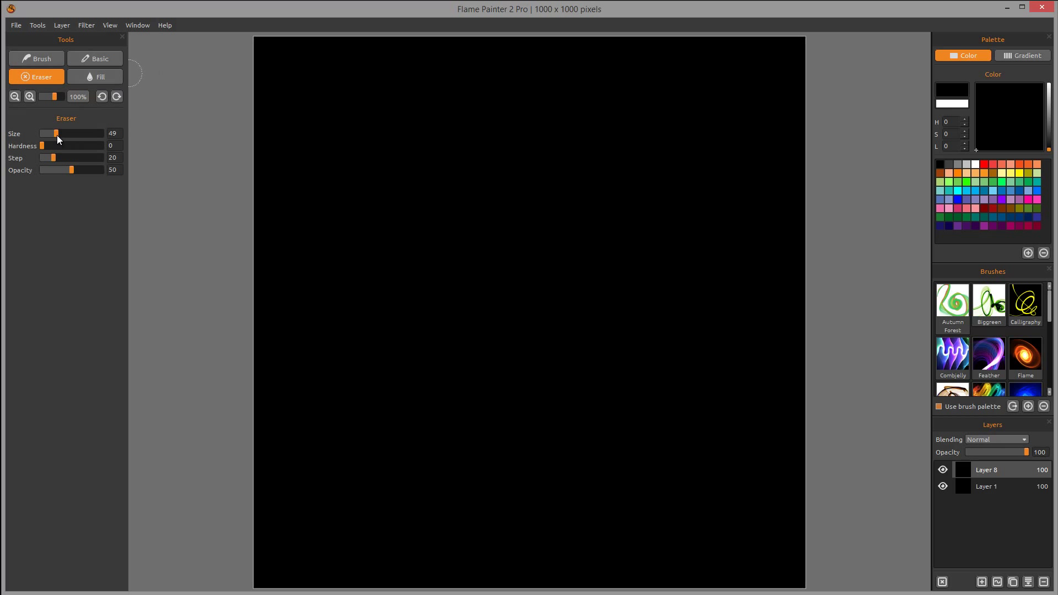
click(31, 60)
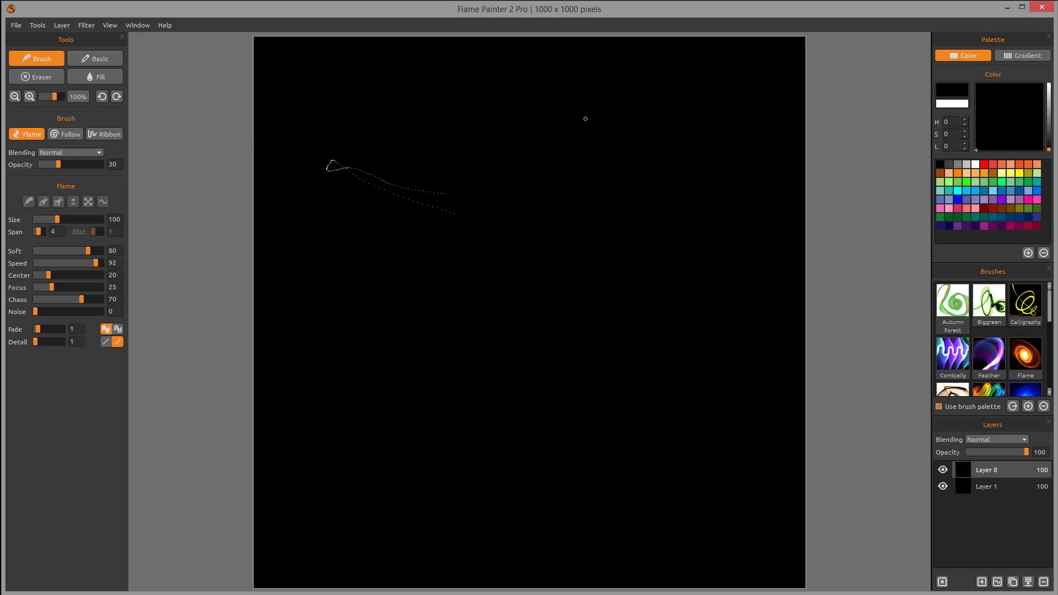
click(952, 103)
mouse_move(386, 158)
mouse_down()
mouse_move(402, 253)
mouse_move(474, 349)
mouse_move(617, 134)
mouse_up()
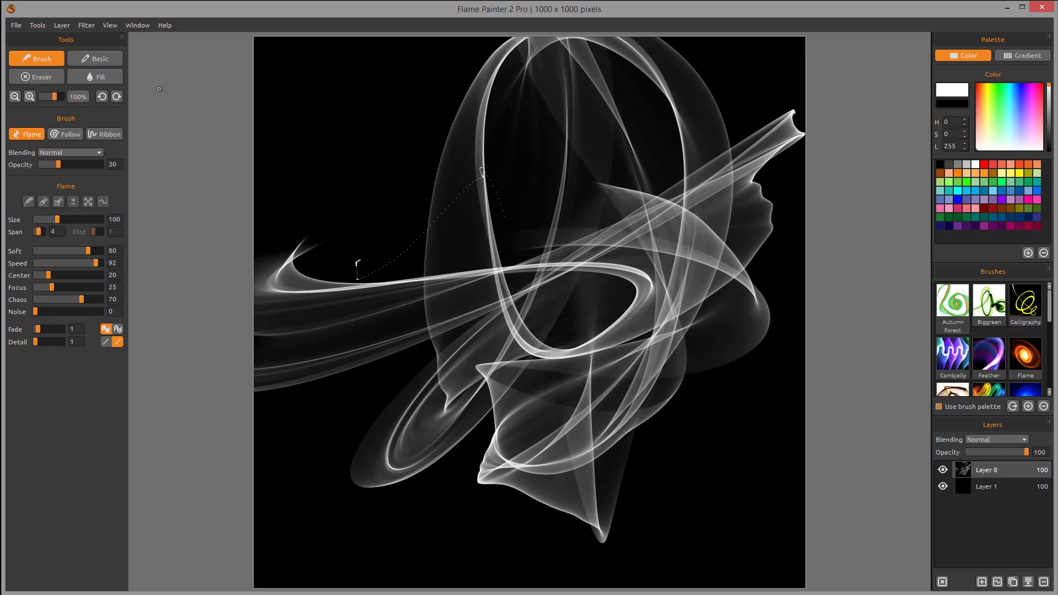
- Resize the Eraser, trying sizes between 78 and 155
click(38, 76)
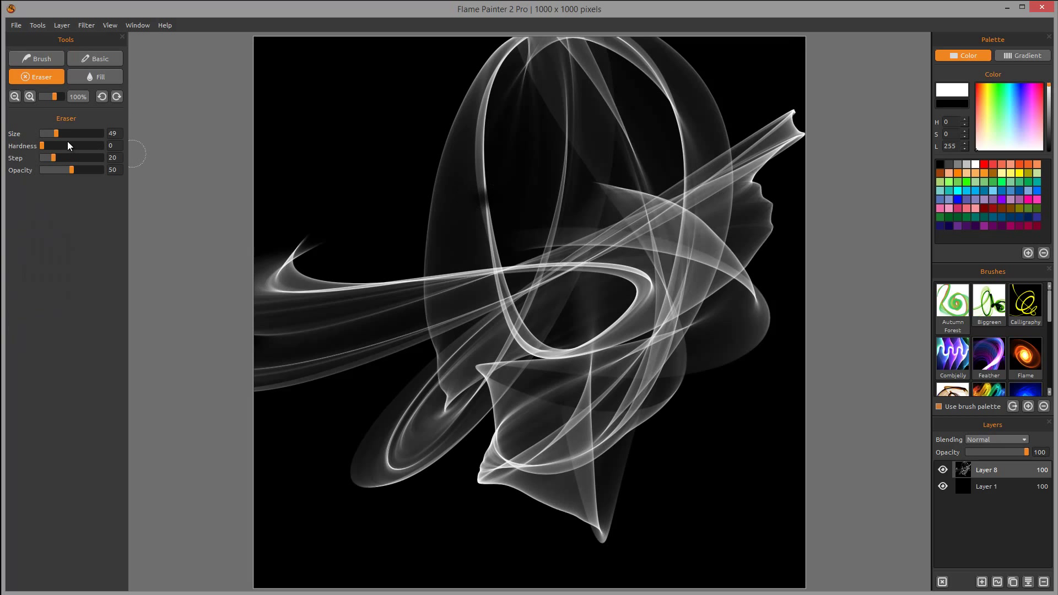
drag(60, 133, 79, 133)
scroll(462, 163, up, 1)
key(bracketright)
key(bracketleft)
key(bracketleft)
key(bracketleft)
key(bracketleft)
key(bracketleft)
key(bracketleft)
key(bracketright)
key(bracketright)
key(bracketright)
key(bracketright)
key(bracketright)
key(bracketright)
key(bracketright)
key(bracketleft)
key(bracketleft)
- Erase through the flame swirl at eraser size 124, hardness 84–93, opacity 100
mouse_move(469, 161)
mouse_down()
mouse_move(438, 173)
mouse_move(512, 184)
mouse_move(465, 177)
mouse_move(510, 176)
mouse_move(452, 186)
mouse_move(426, 205)
mouse_move(488, 209)
mouse_move(430, 232)
mouse_move(435, 147)
mouse_up()
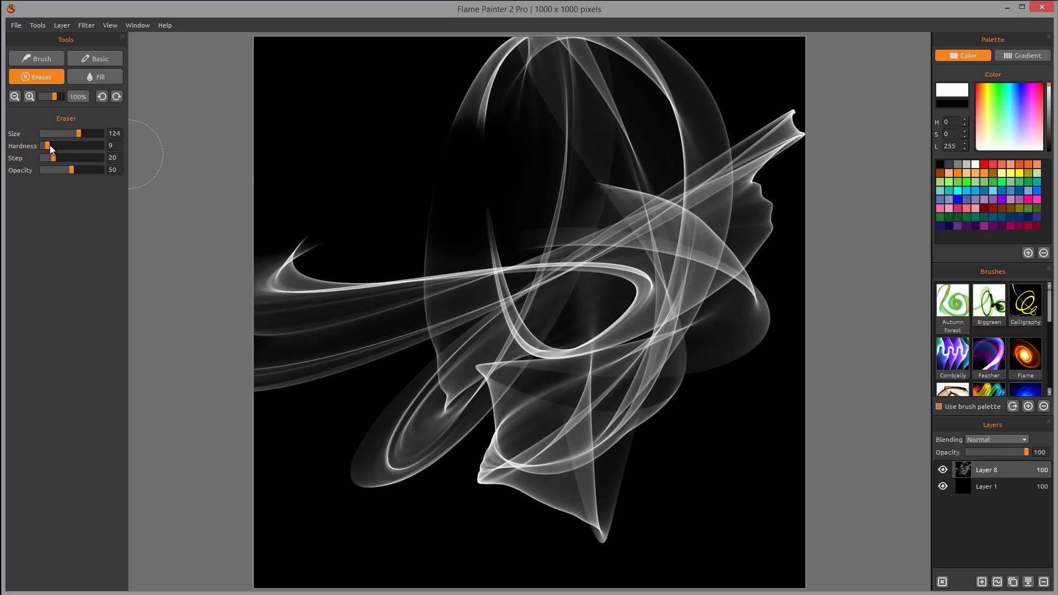
drag(79, 146, 92, 146)
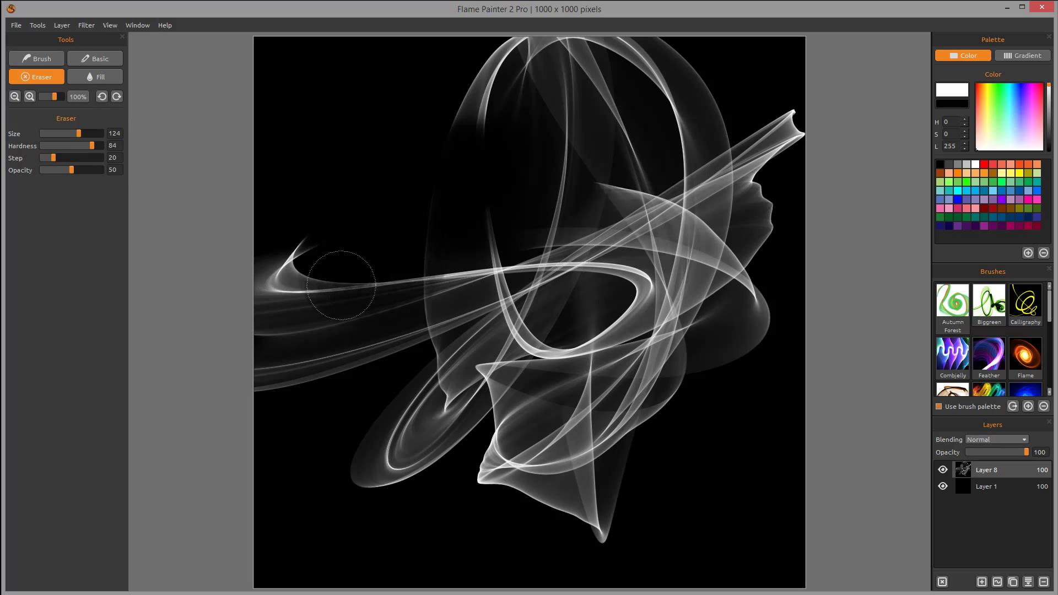
mouse_move(675, 226)
mouse_down()
mouse_move(570, 291)
mouse_move(583, 500)
mouse_up()
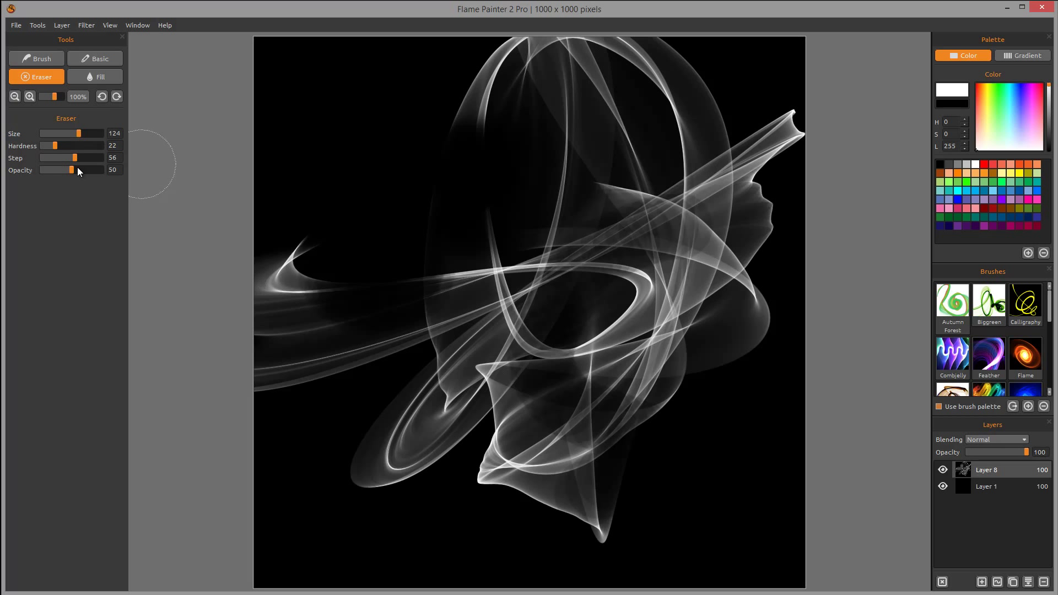
drag(96, 170, 113, 169)
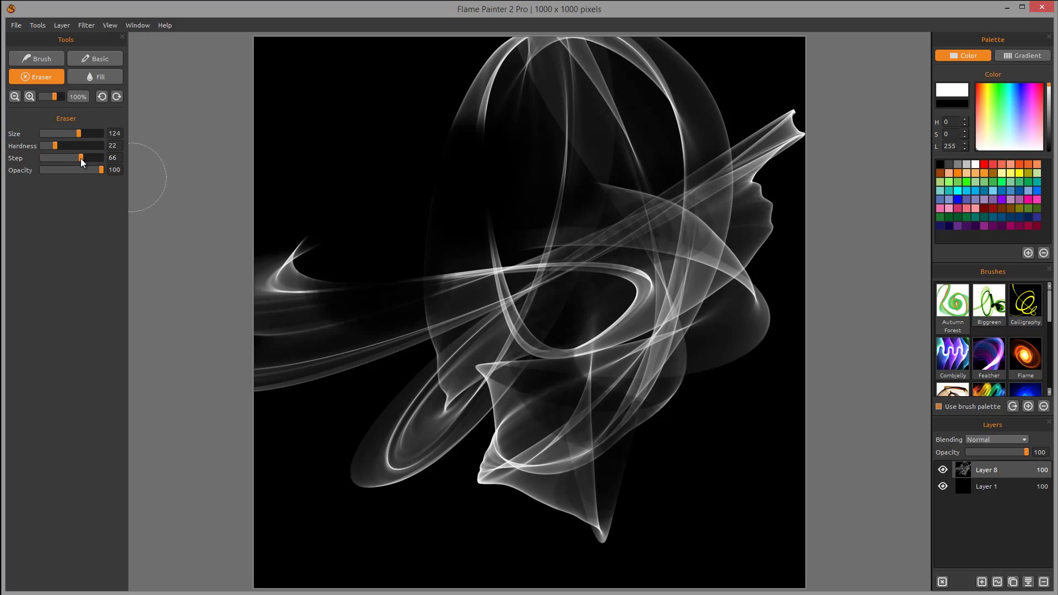
drag(86, 147, 97, 147)
mouse_move(557, 189)
mouse_down()
mouse_move(560, 235)
mouse_move(610, 293)
mouse_move(529, 386)
mouse_move(574, 413)
mouse_up()
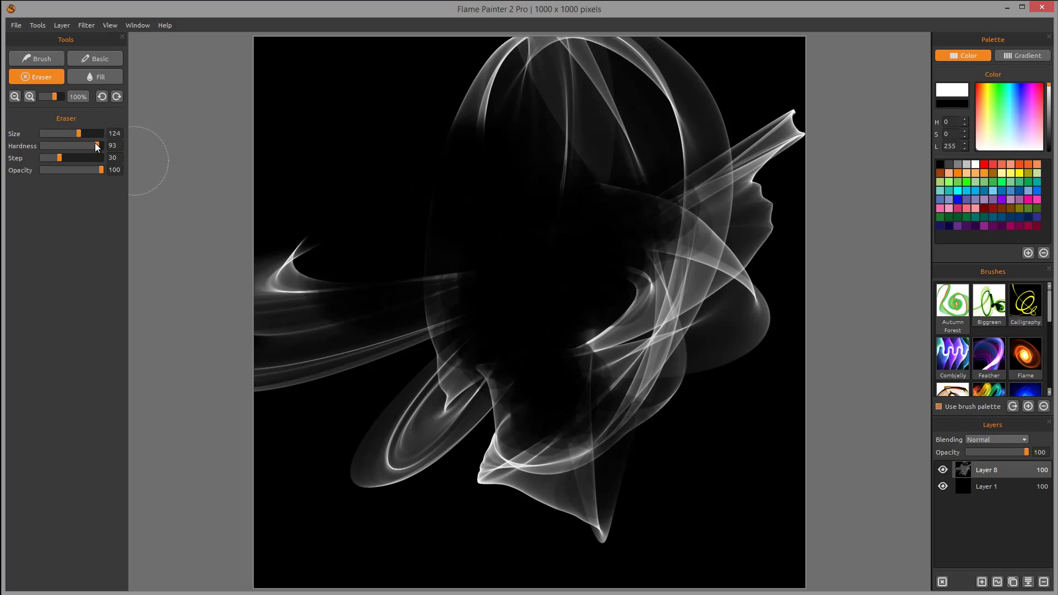
- Soften the eraser to hardness 60, size 64, opacity 60 and erase a right-side streak
click(77, 146)
drag(78, 132, 61, 136)
click(75, 170)
mouse_move(556, 166)
mouse_down()
mouse_move(565, 194)
mouse_move(659, 210)
mouse_move(679, 274)
mouse_up()
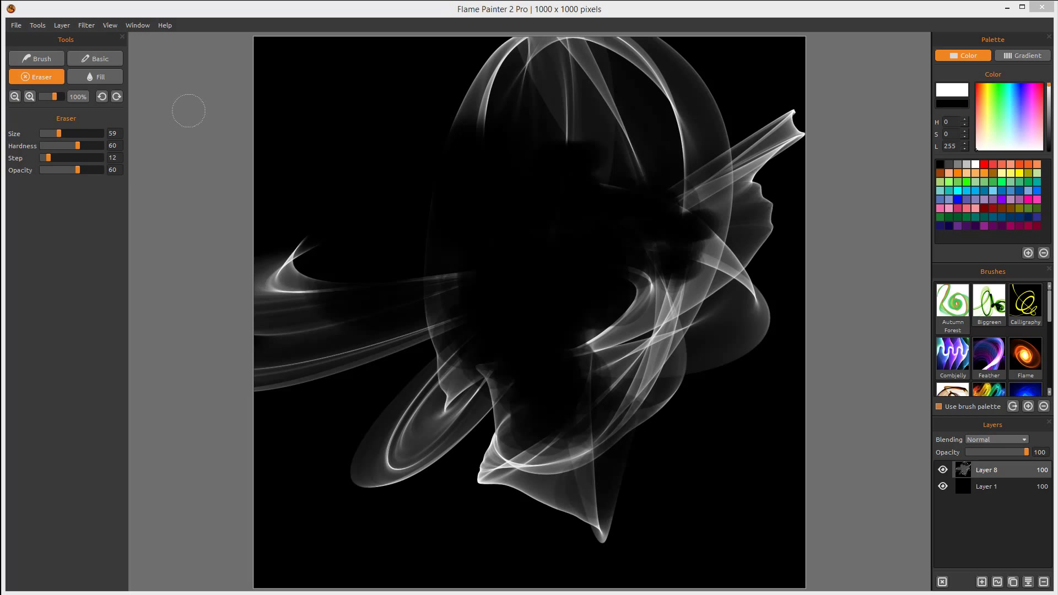
click(94, 58)
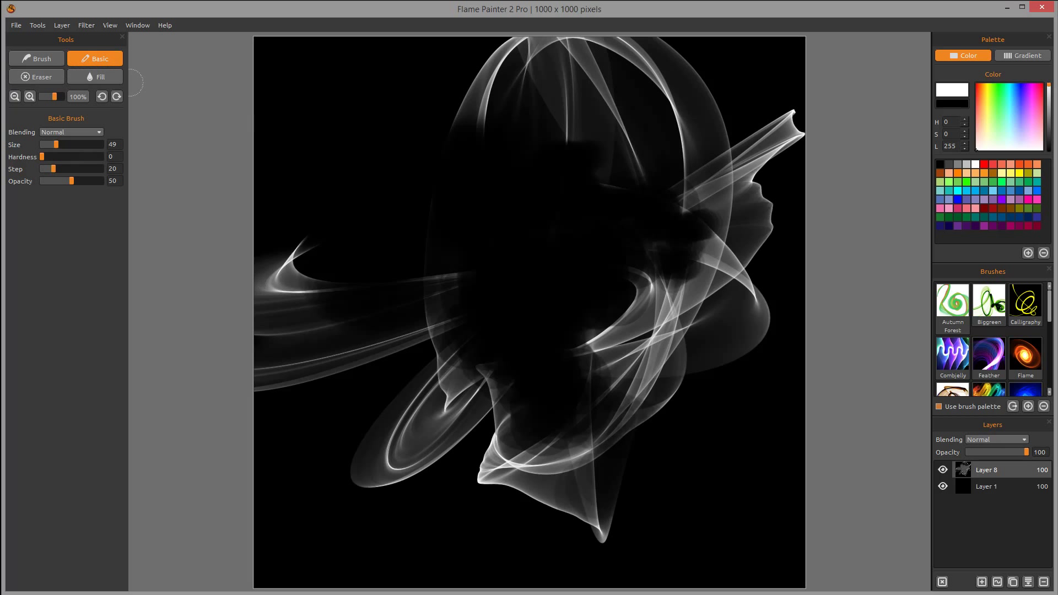
- Paint two soft white looping Basic strokes across the upper left, keeping Normal blending
mouse_move(311, 132)
mouse_down()
mouse_move(387, 131)
mouse_move(317, 188)
mouse_move(401, 180)
mouse_move(488, 145)
mouse_move(399, 215)
mouse_move(296, 229)
mouse_move(544, 190)
mouse_move(605, 231)
mouse_move(559, 237)
mouse_move(607, 227)
mouse_move(554, 158)
mouse_up()
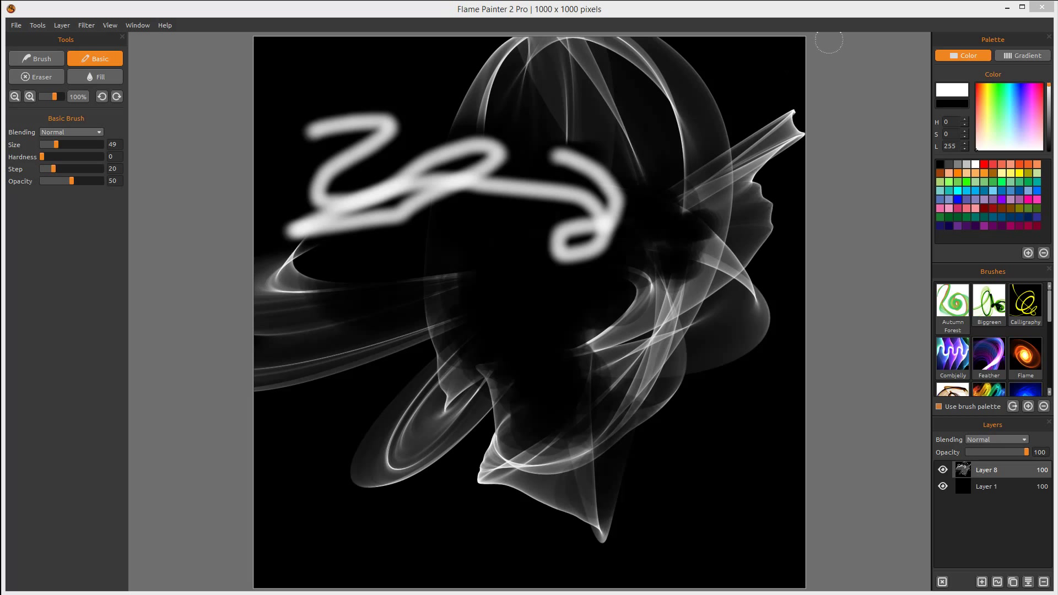
drag(570, 240, 369, 314)
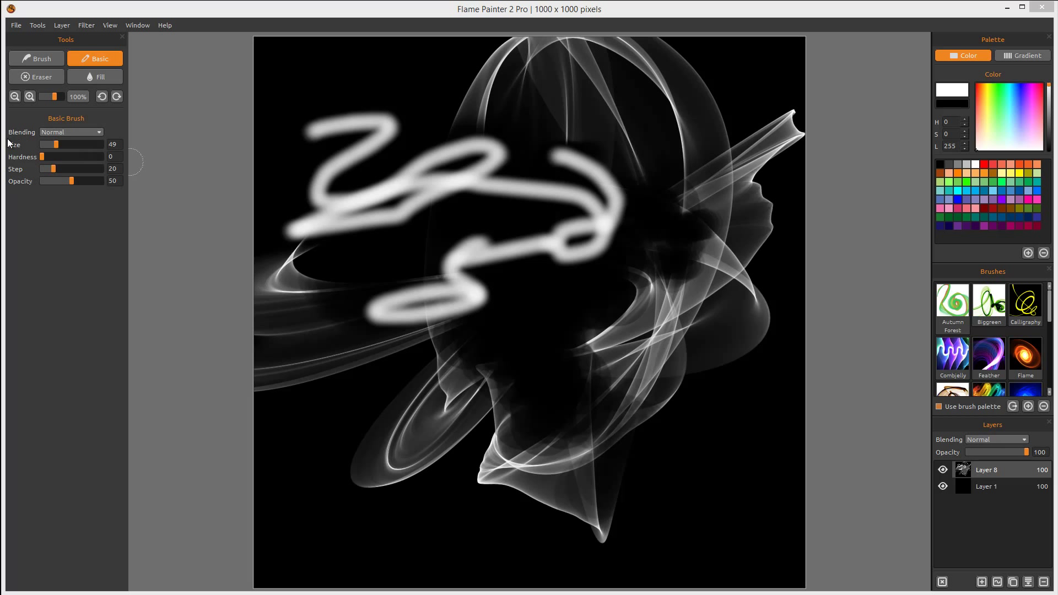
click(92, 134)
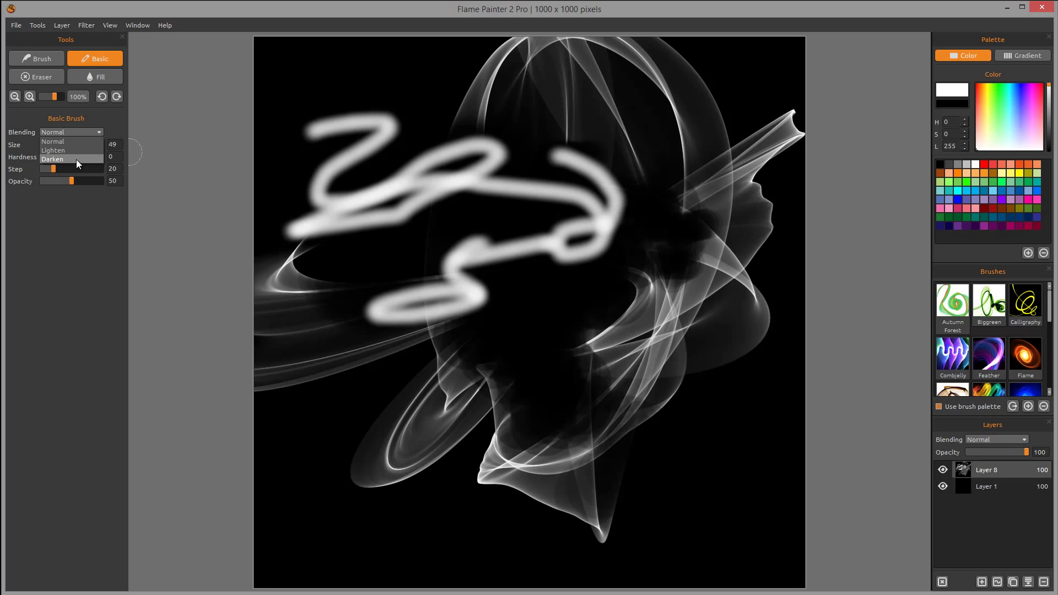
click(83, 131)
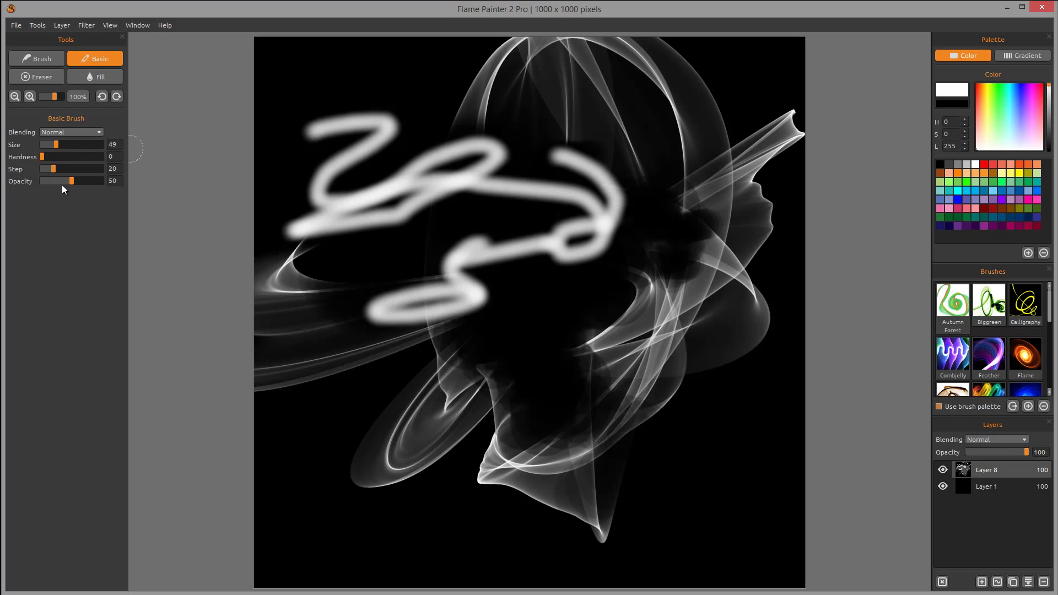
click(49, 82)
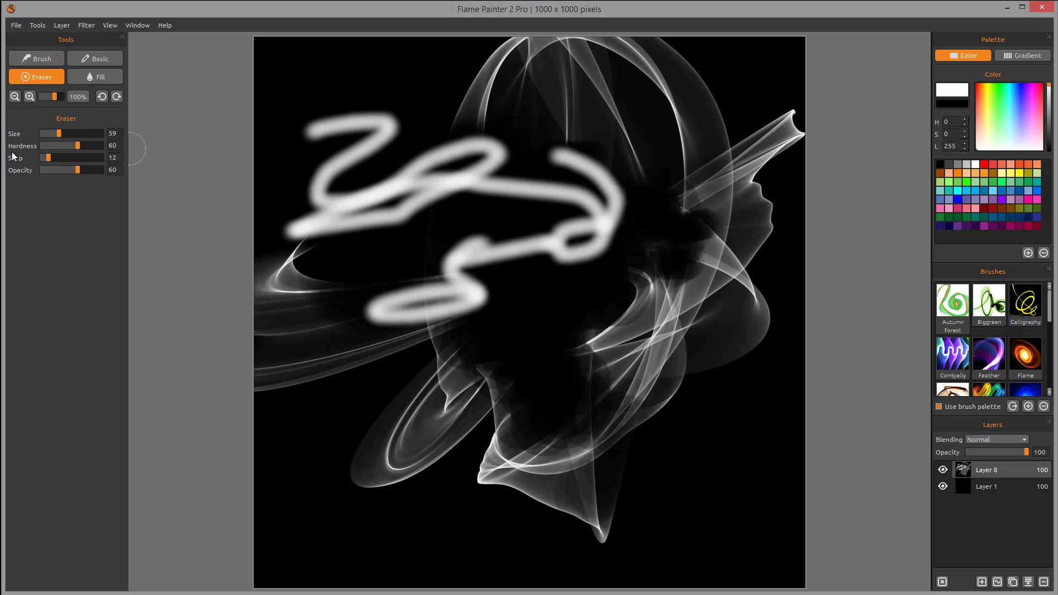
- Paint a long soft white Basic stroke up to the top with a loop and arc
click(98, 62)
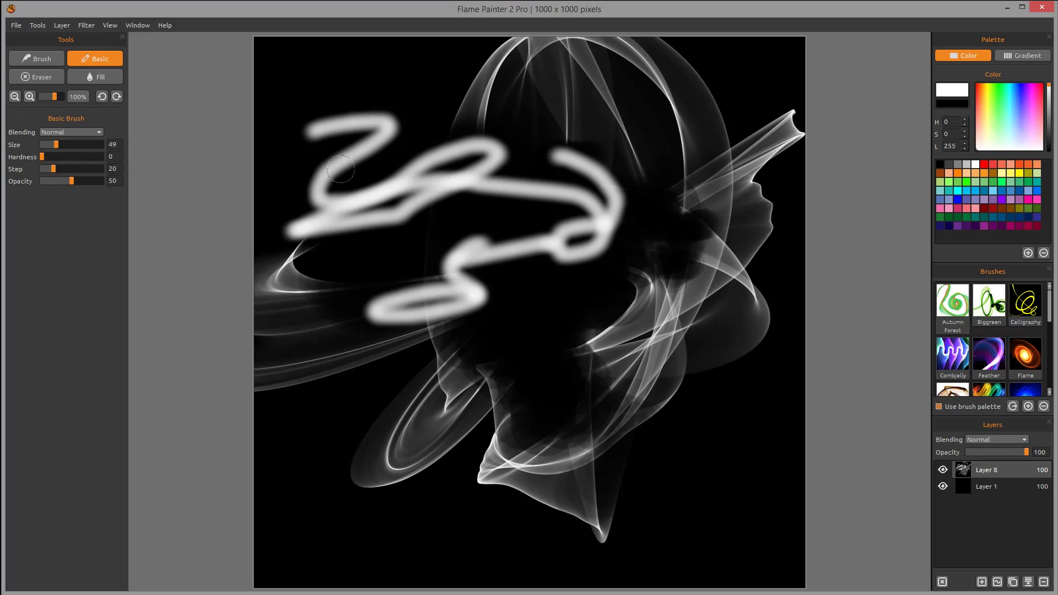
mouse_move(344, 413)
mouse_down()
mouse_move(443, 242)
mouse_move(554, 165)
mouse_up()
mouse_move(524, 224)
mouse_down()
mouse_move(567, 214)
mouse_move(678, 355)
mouse_up()
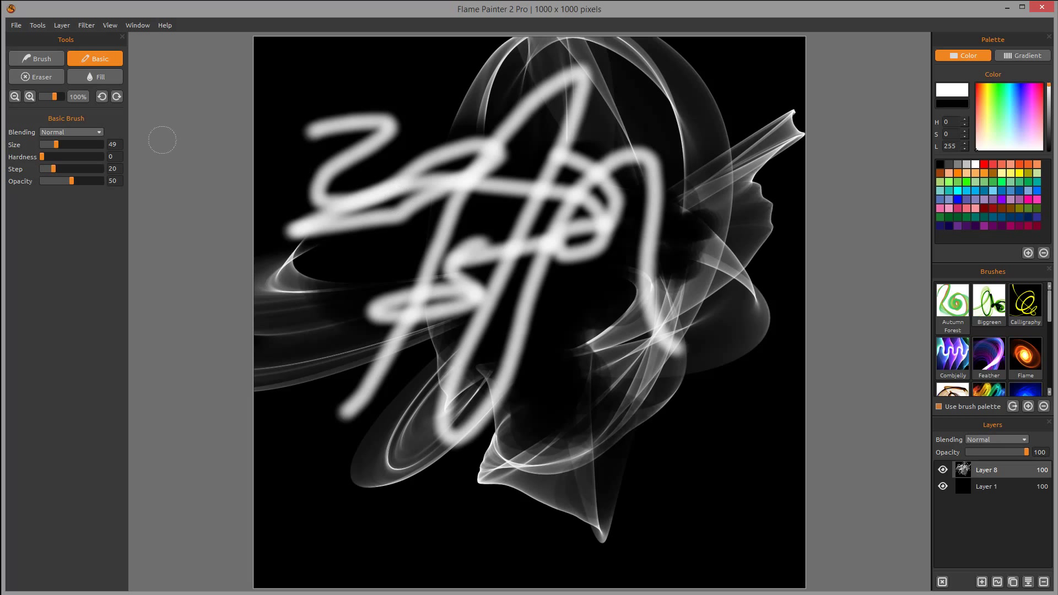
- Set blending to Lighten and paint bright strokes, then faint ones at opacity 20
click(84, 131)
click(81, 147)
mouse_move(322, 345)
mouse_down()
mouse_move(527, 210)
mouse_move(502, 102)
mouse_move(508, 171)
mouse_move(679, 237)
mouse_move(578, 358)
mouse_move(512, 317)
mouse_move(725, 291)
mouse_move(702, 379)
mouse_move(600, 458)
mouse_move(512, 452)
mouse_move(542, 545)
mouse_up()
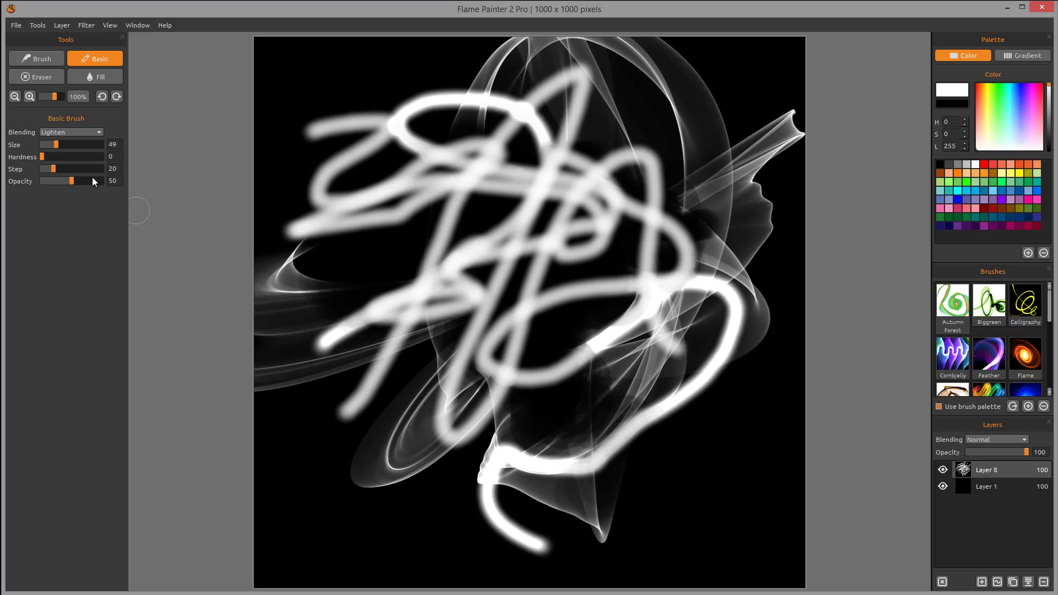
drag(61, 180, 54, 184)
mouse_move(325, 276)
mouse_down()
mouse_move(482, 224)
mouse_move(797, 76)
mouse_move(708, 161)
mouse_move(772, 165)
mouse_move(746, 278)
mouse_move(689, 134)
mouse_move(726, 161)
mouse_move(732, 298)
mouse_move(721, 401)
mouse_up()
drag(730, 160, 747, 205)
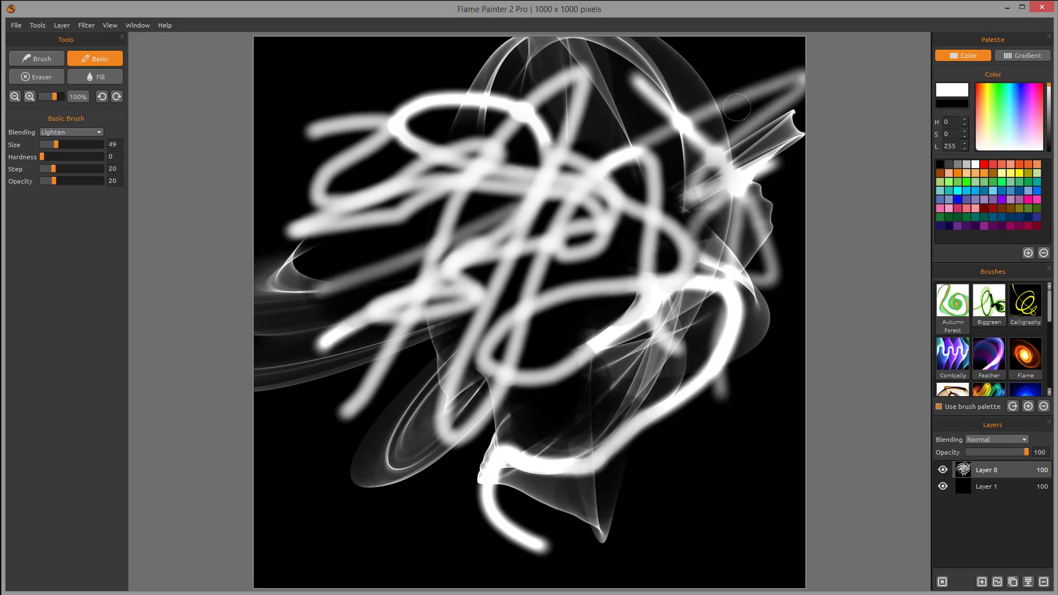
- Paint a Darken-blended stroke across the upper canvas, then reset blending to Normal
click(70, 132)
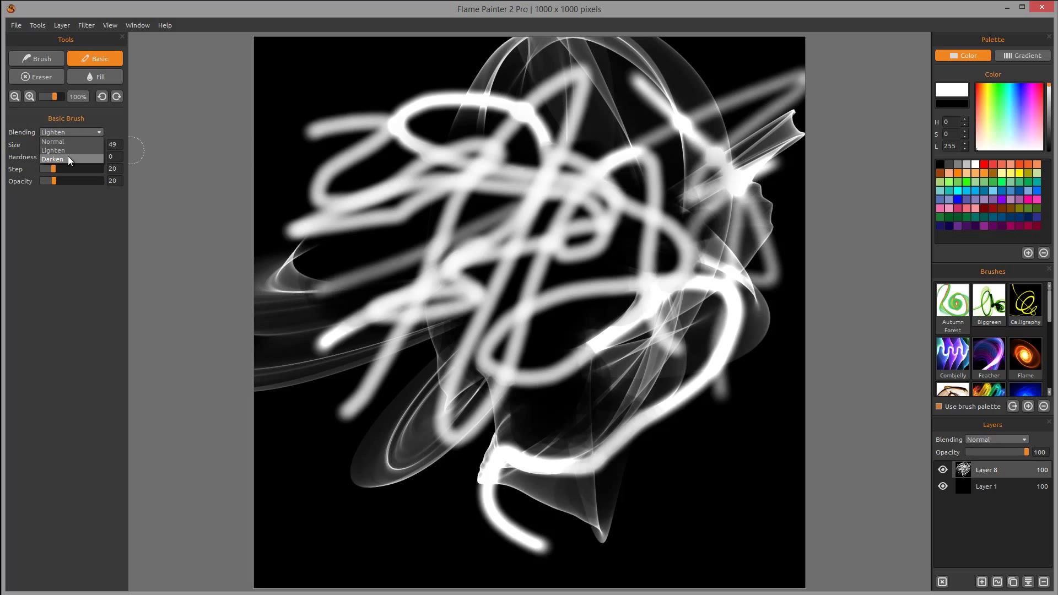
click(69, 160)
mouse_move(365, 122)
mouse_down()
mouse_move(487, 115)
mouse_move(637, 170)
mouse_move(445, 288)
mouse_move(585, 428)
mouse_move(585, 81)
mouse_move(697, 426)
mouse_move(479, 253)
mouse_move(206, 259)
mouse_move(419, 374)
mouse_move(455, 158)
mouse_move(429, 331)
mouse_up()
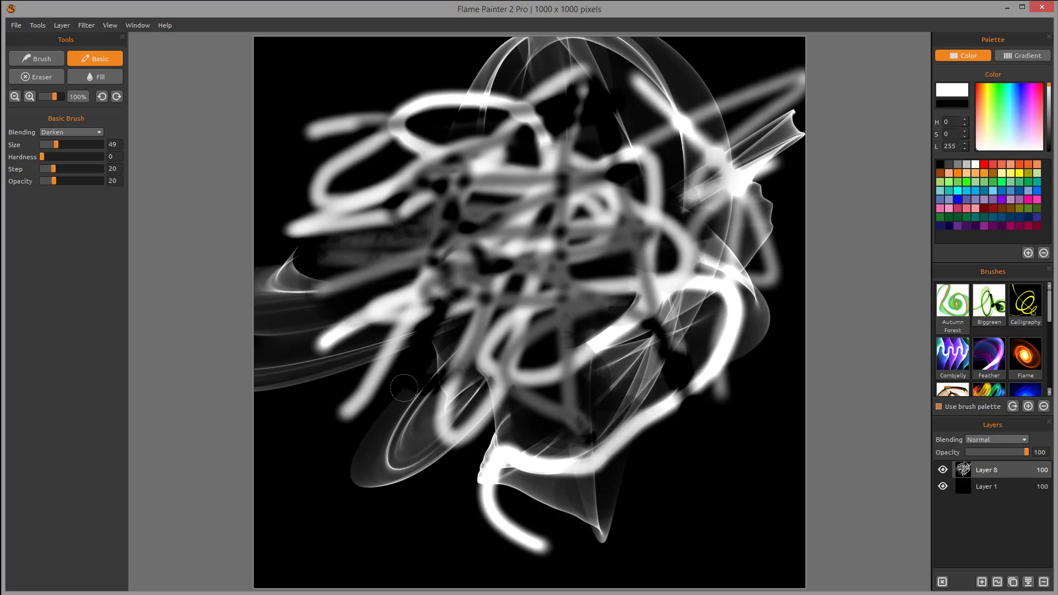
click(95, 131)
click(88, 139)
click(36, 59)
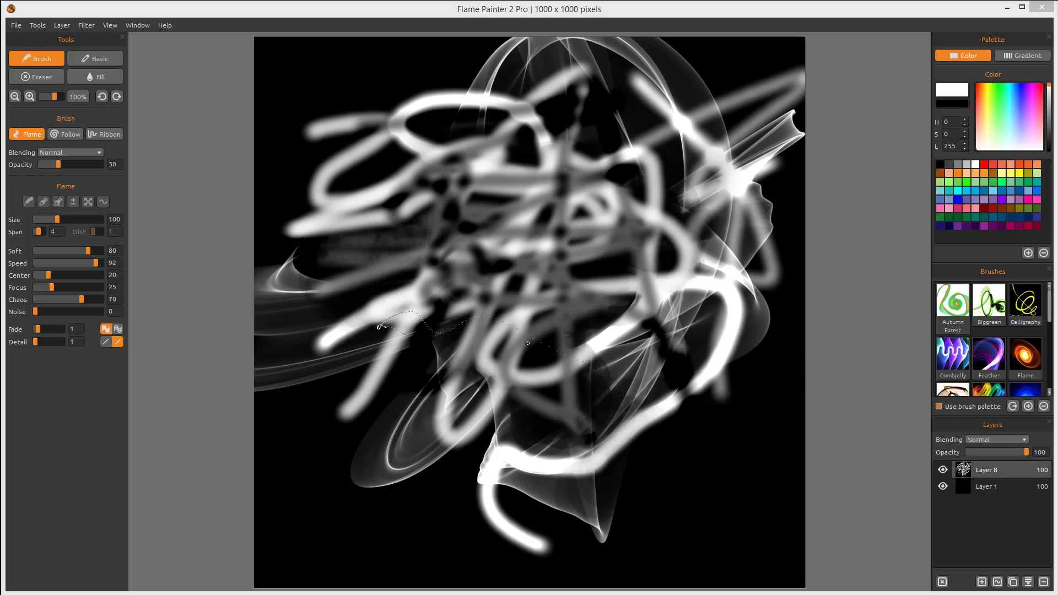
- Hide Layer 8 and create empty Layer 9 and Layer 10 above it
click(943, 469)
click(981, 583)
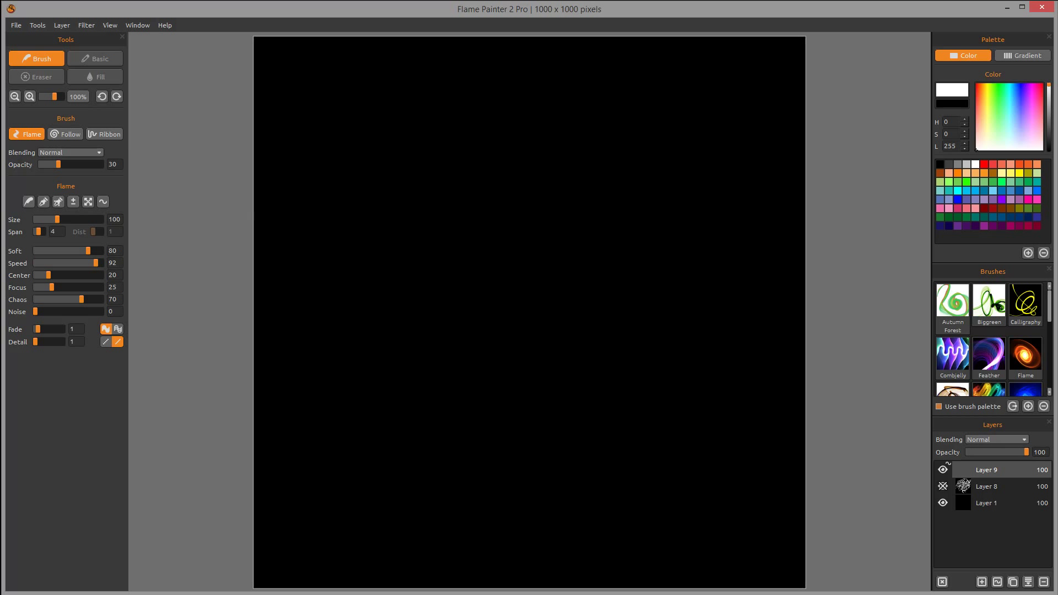
click(982, 582)
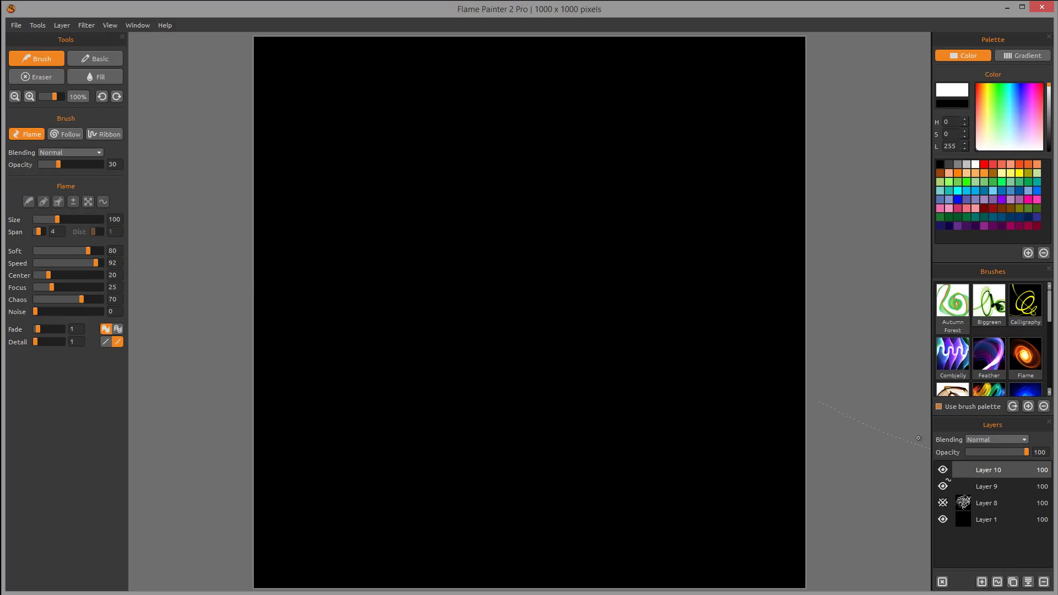
- On Layer 9, paint a long wavy flame ribbon across the canvas with softness 81
click(973, 482)
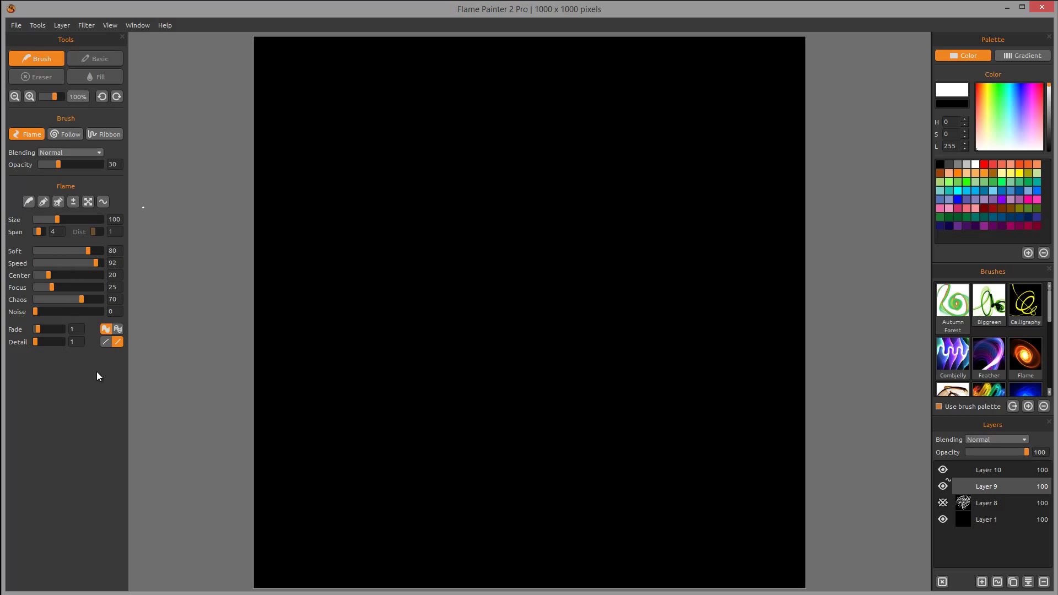
click(968, 467)
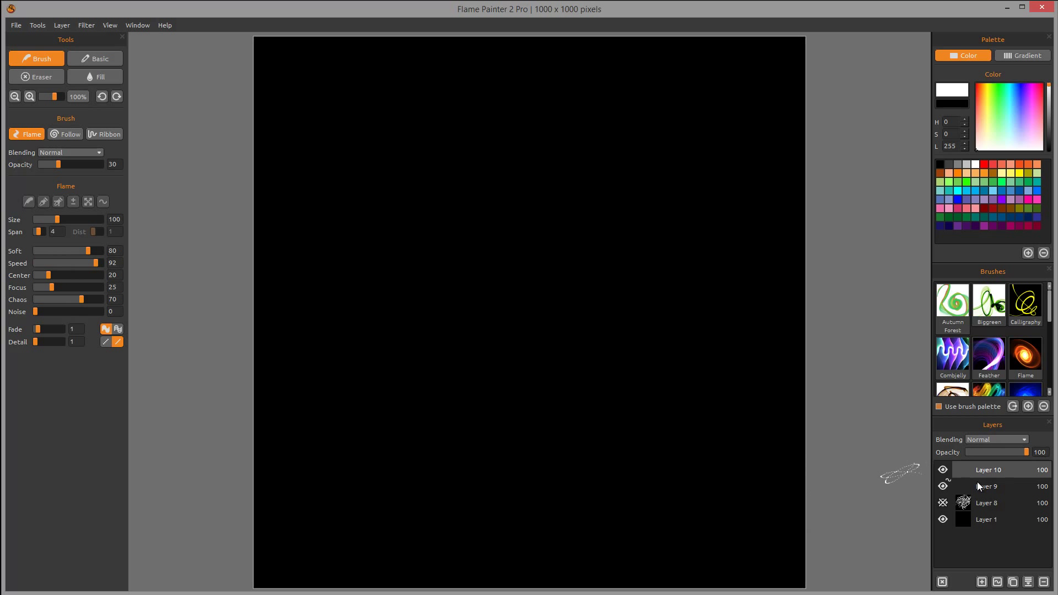
click(987, 482)
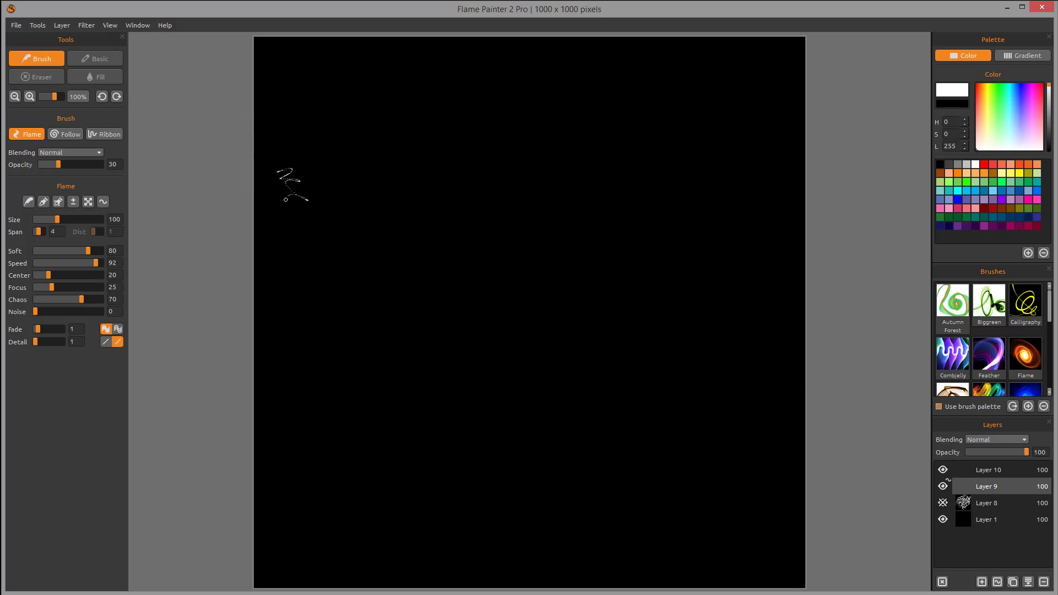
mouse_move(231, 225)
mouse_down()
mouse_move(493, 245)
mouse_move(595, 271)
mouse_move(878, 303)
mouse_up()
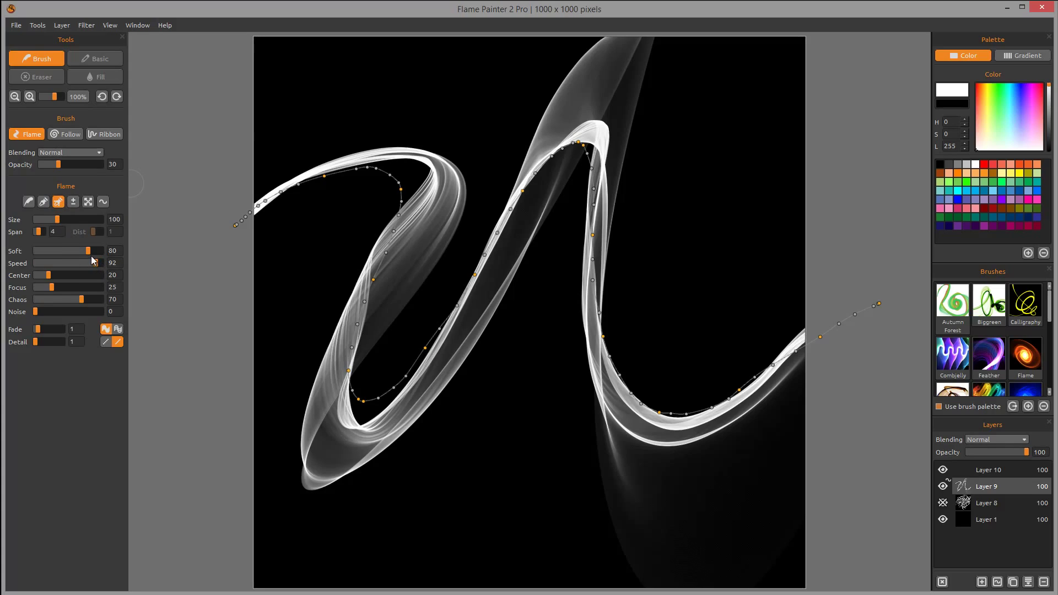
mouse_move(88, 255)
mouse_down()
mouse_move(45, 254)
mouse_move(93, 258)
mouse_up()
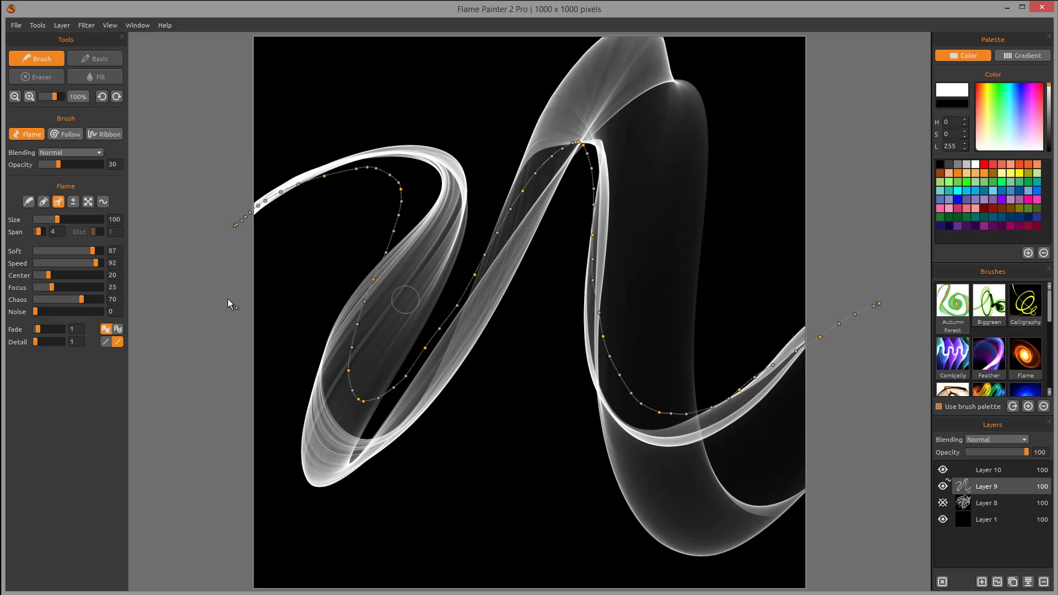
mouse_move(92, 254)
mouse_down()
mouse_move(38, 254)
mouse_move(91, 258)
mouse_up()
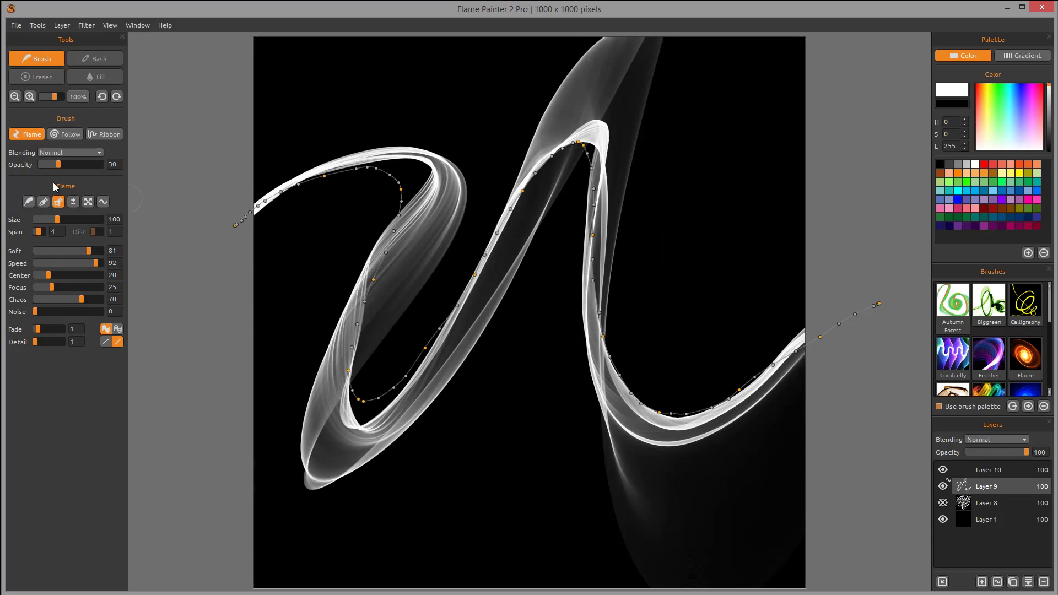
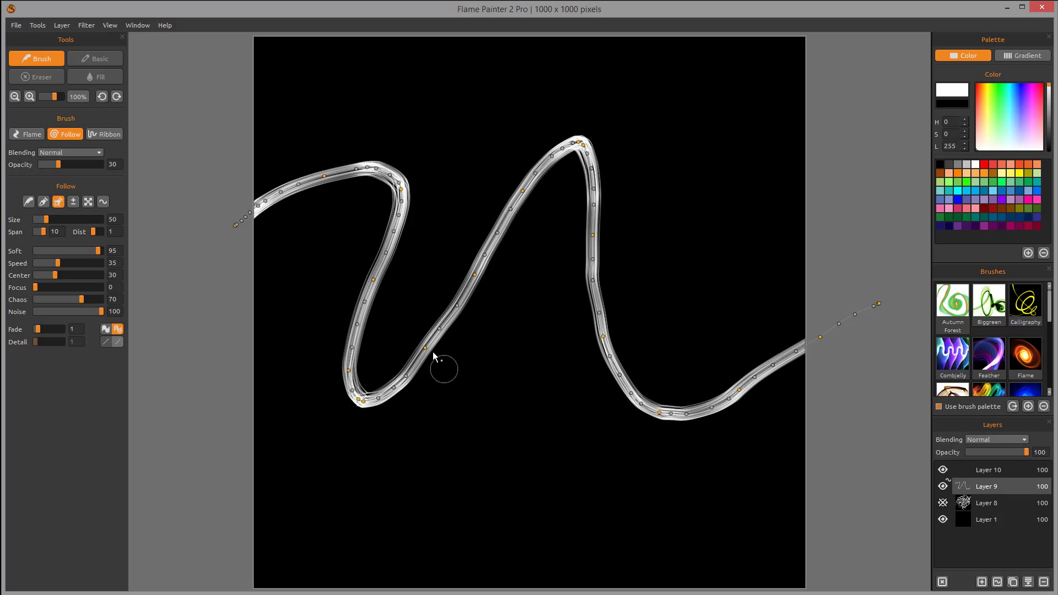
- Switch Layer 9's wavy path to the Ribbon brush, rendering a translucent white stroke at size 20
click(108, 134)
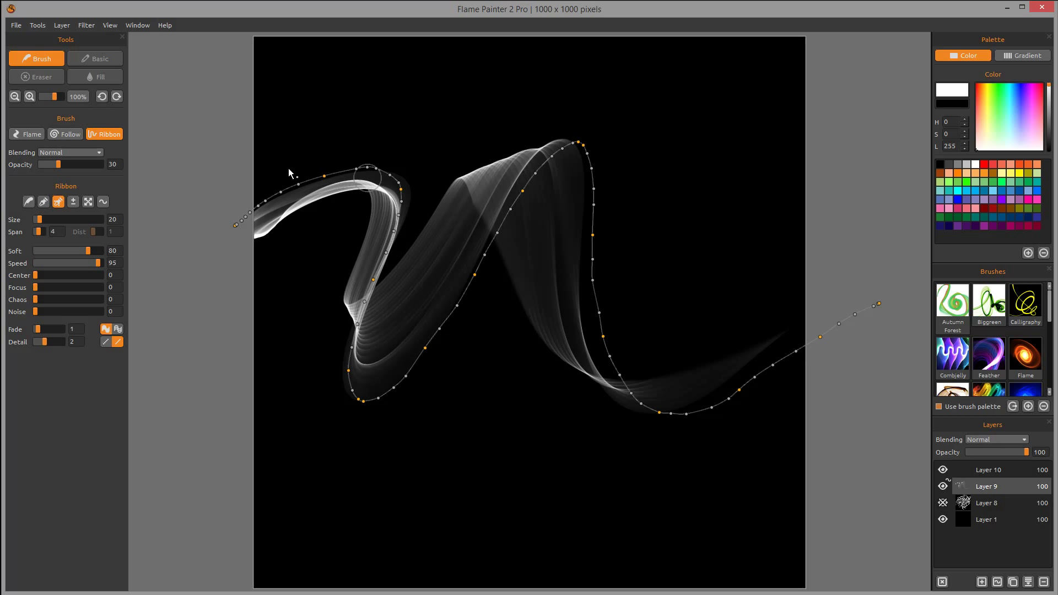
- Compare the Flame, Follow and Ribbon brushes on the path, settling on Flame at size 100
click(28, 135)
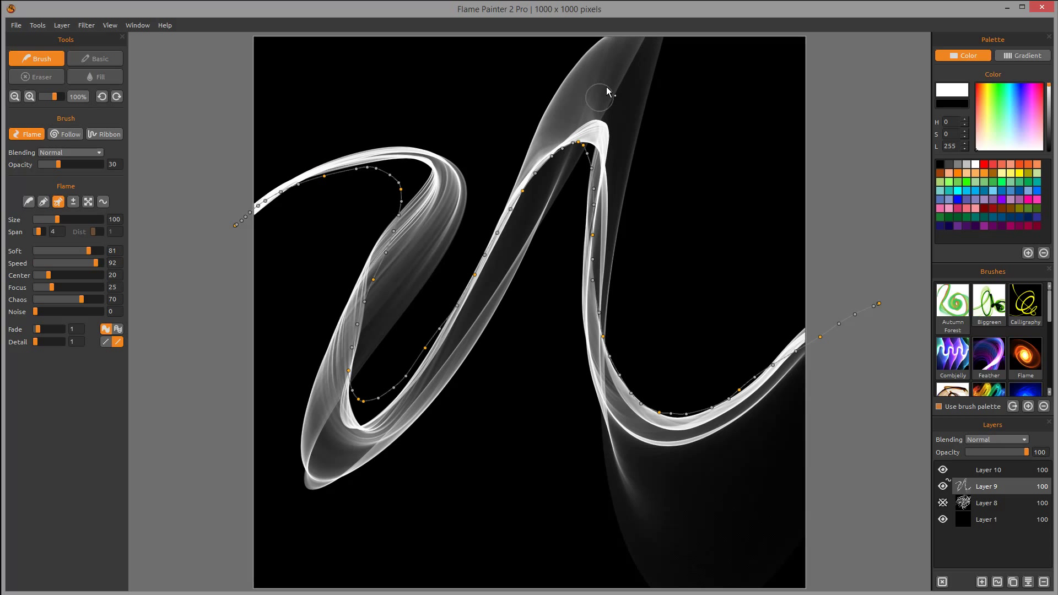
click(65, 134)
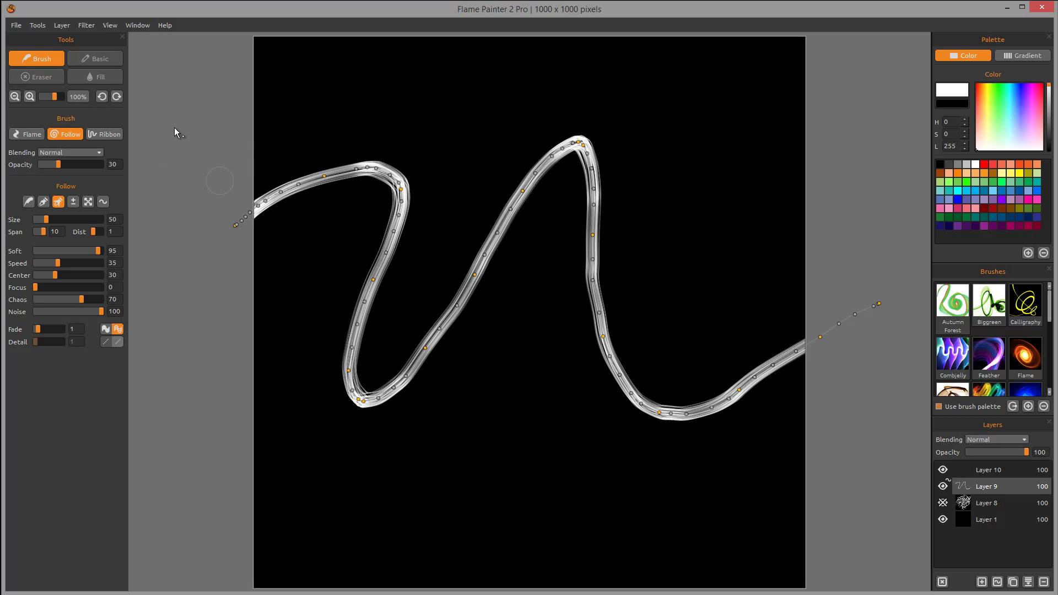
click(96, 135)
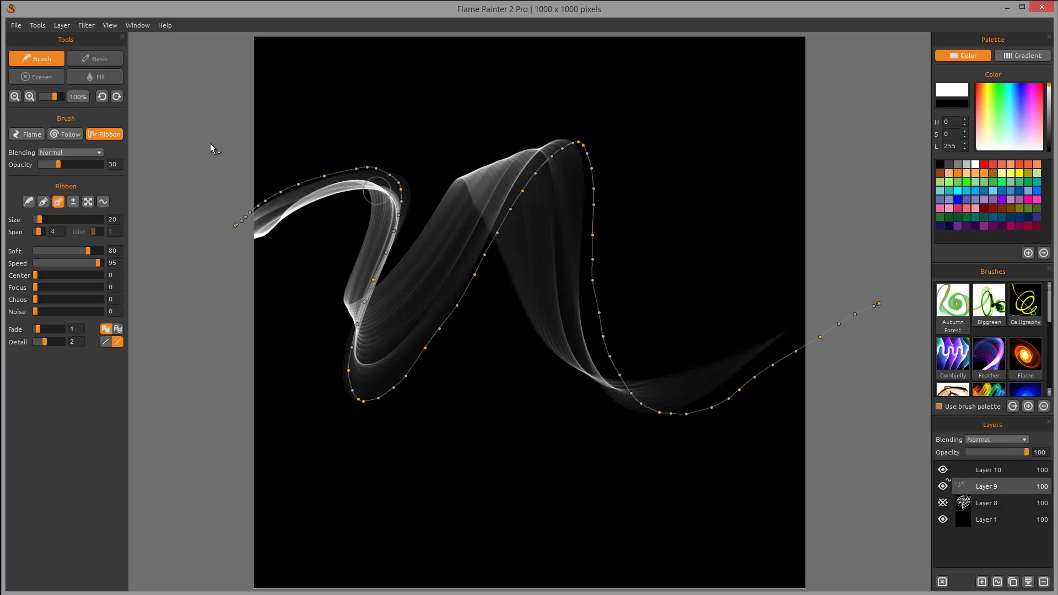
click(28, 135)
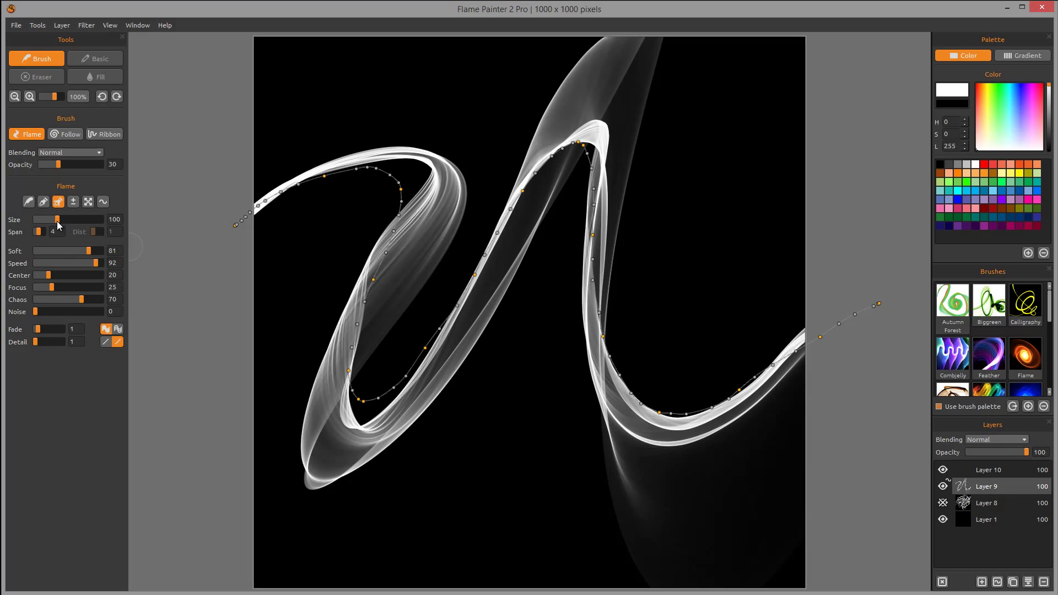
- Try different stroke sizes in Flame, Follow and Ribbon modes, ending on a narrower ribbon
mouse_move(57, 221)
mouse_down()
mouse_move(100, 223)
mouse_move(35, 220)
mouse_up()
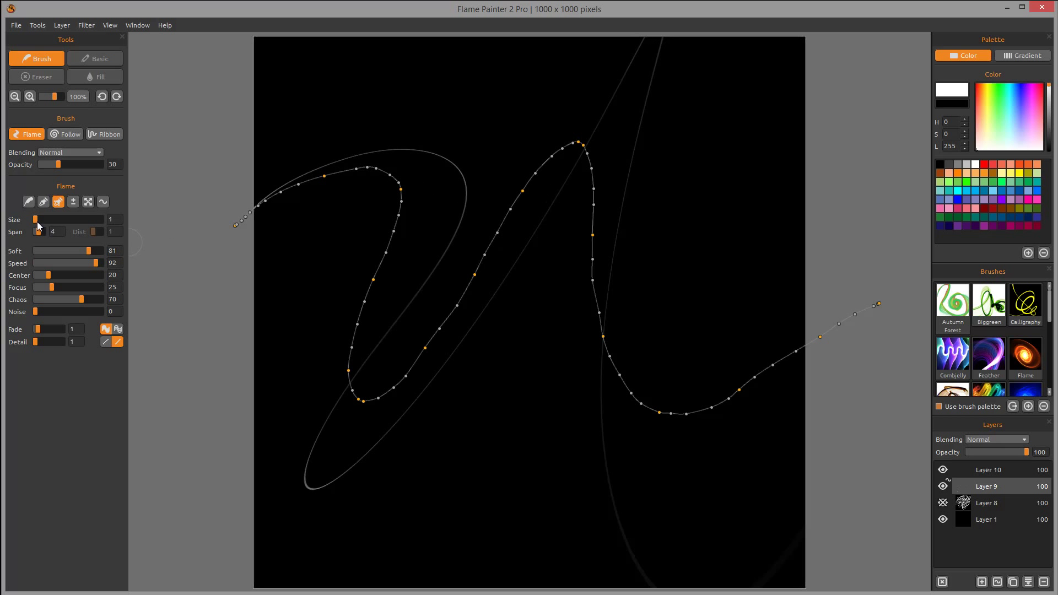
drag(35, 219, 55, 220)
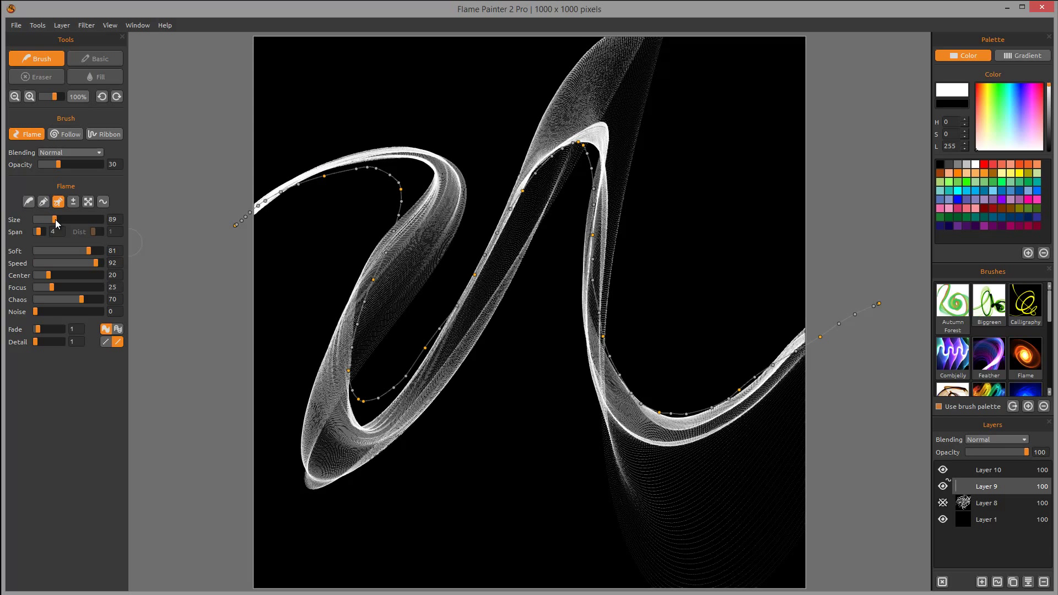
click(64, 135)
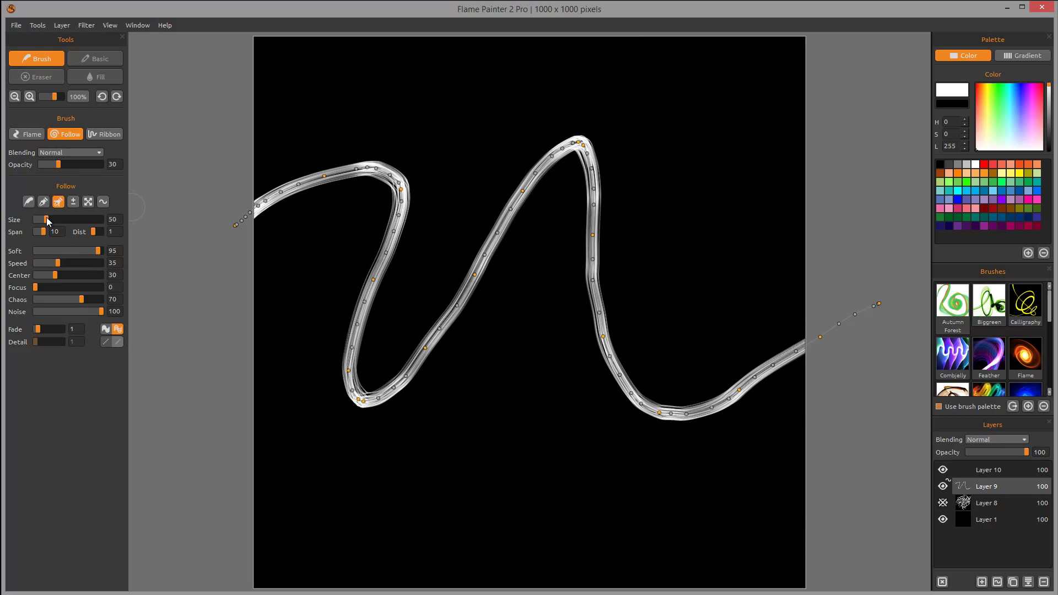
mouse_move(46, 220)
mouse_down()
mouse_move(61, 221)
mouse_move(21, 223)
mouse_move(52, 222)
mouse_up()
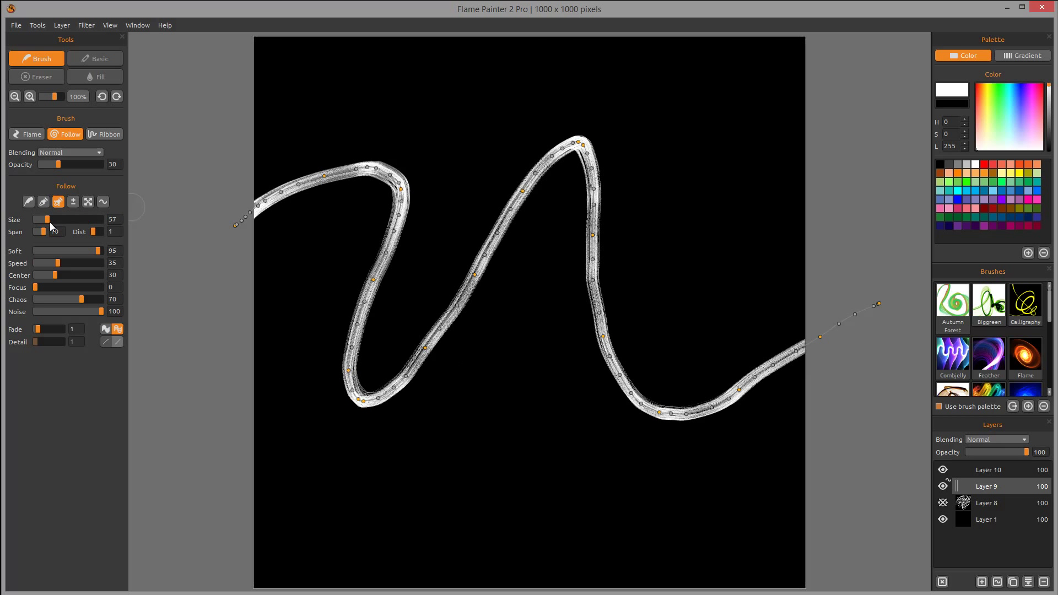
click(104, 134)
drag(51, 221, 89, 220)
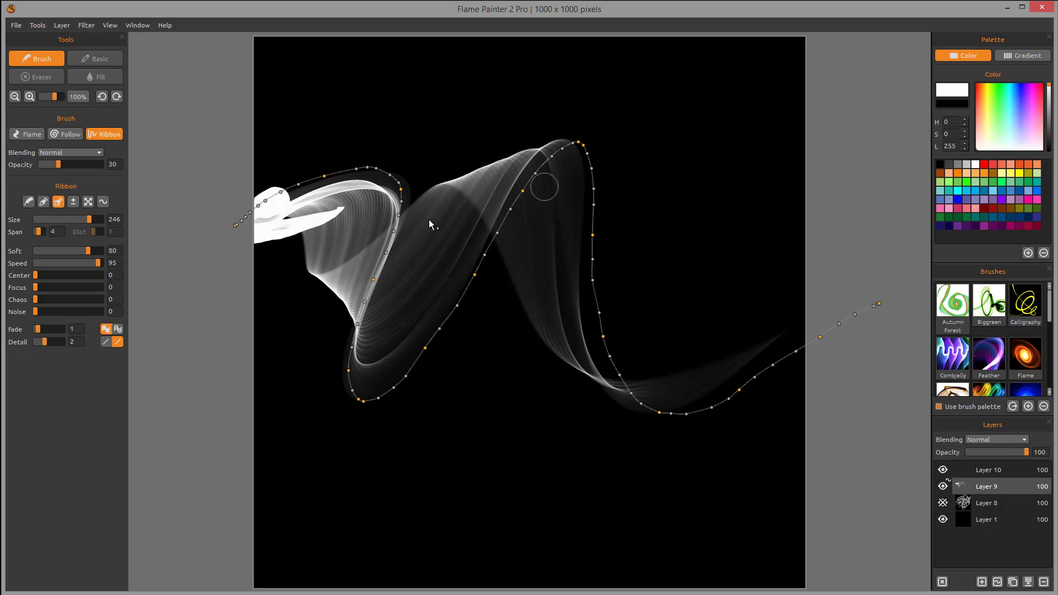
click(97, 220)
drag(84, 219, 45, 219)
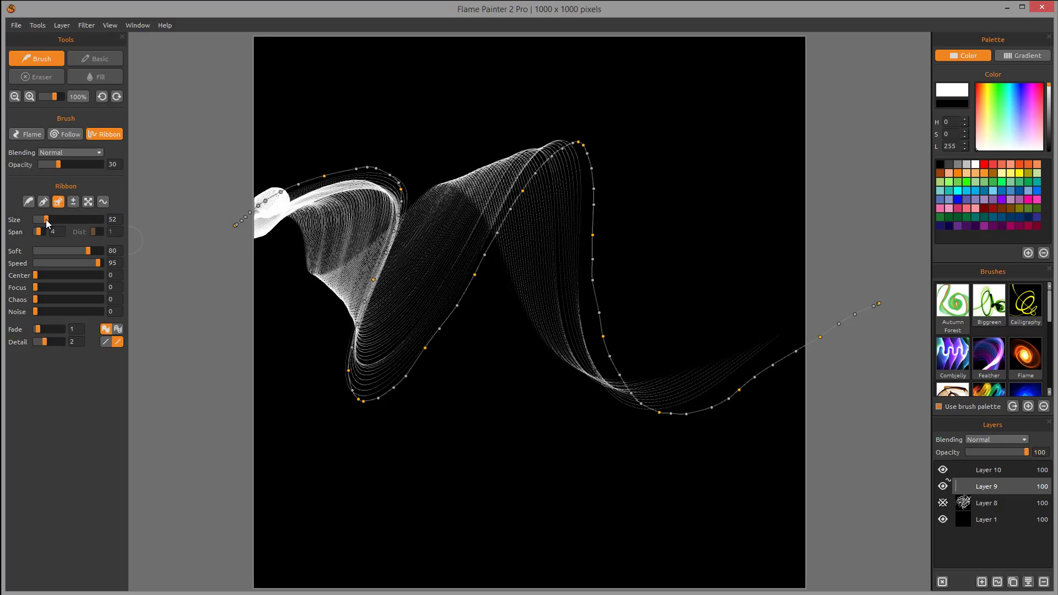
- Try Span values in Flame and Follow modes, finishing in Ribbon at size 45, span 10
click(29, 132)
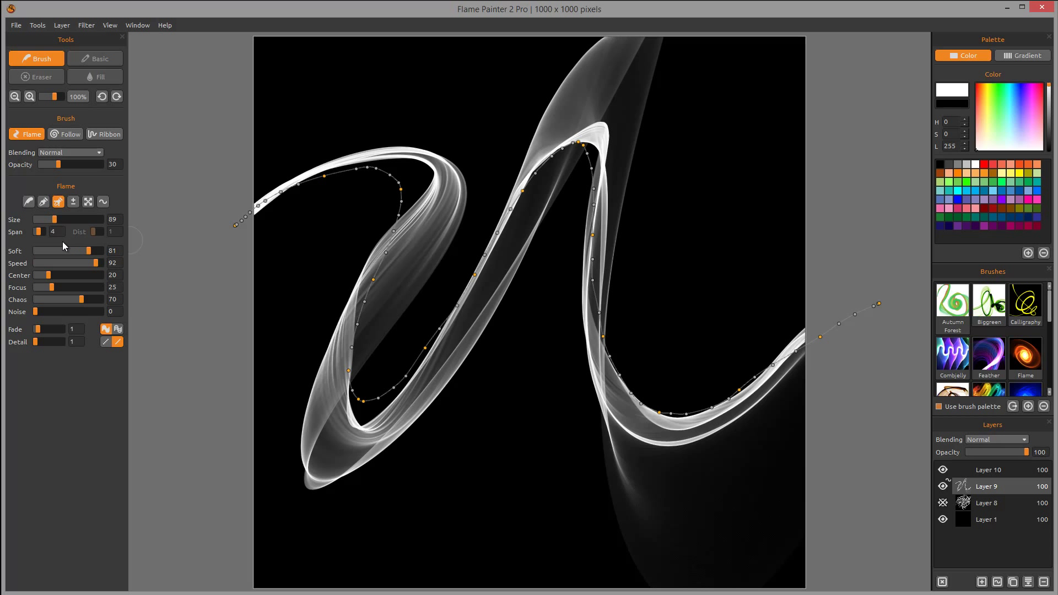
drag(38, 232, 43, 231)
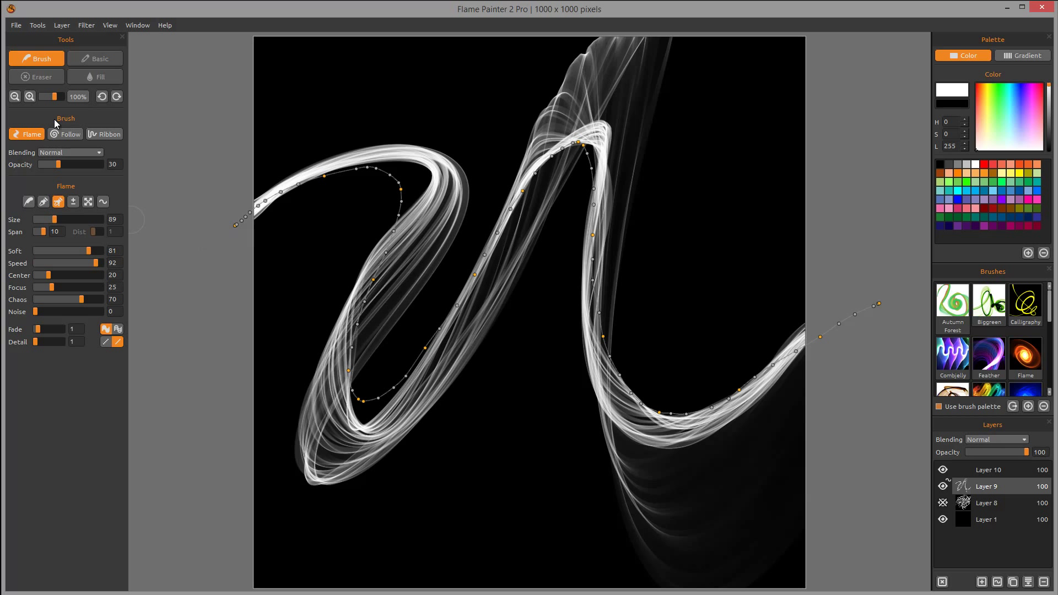
click(64, 135)
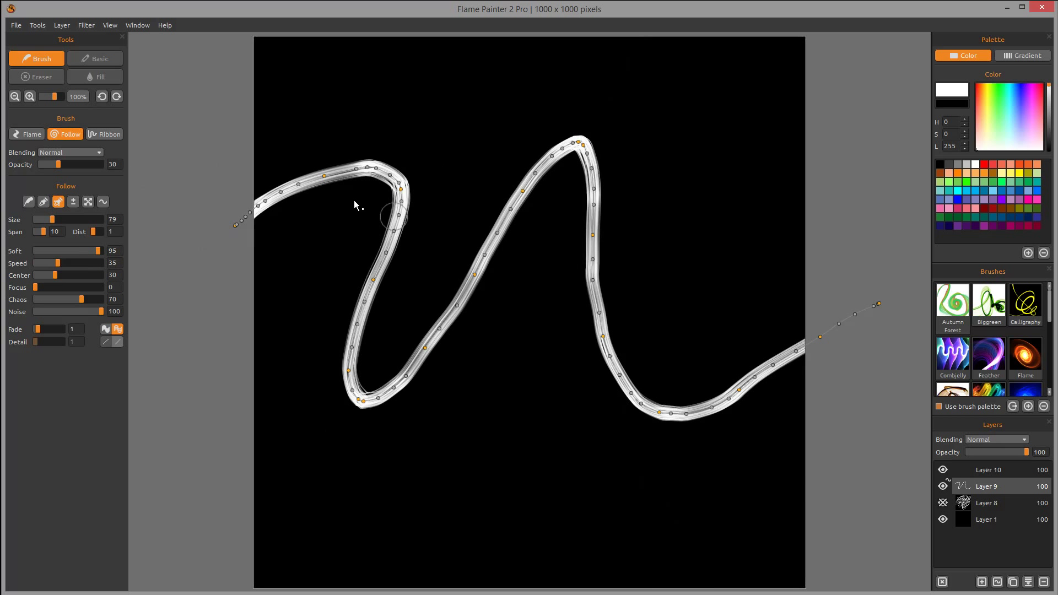
mouse_move(41, 229)
mouse_down()
mouse_move(31, 230)
mouse_move(63, 233)
mouse_move(25, 232)
mouse_move(59, 234)
mouse_move(27, 228)
mouse_move(47, 236)
mouse_up()
click(97, 132)
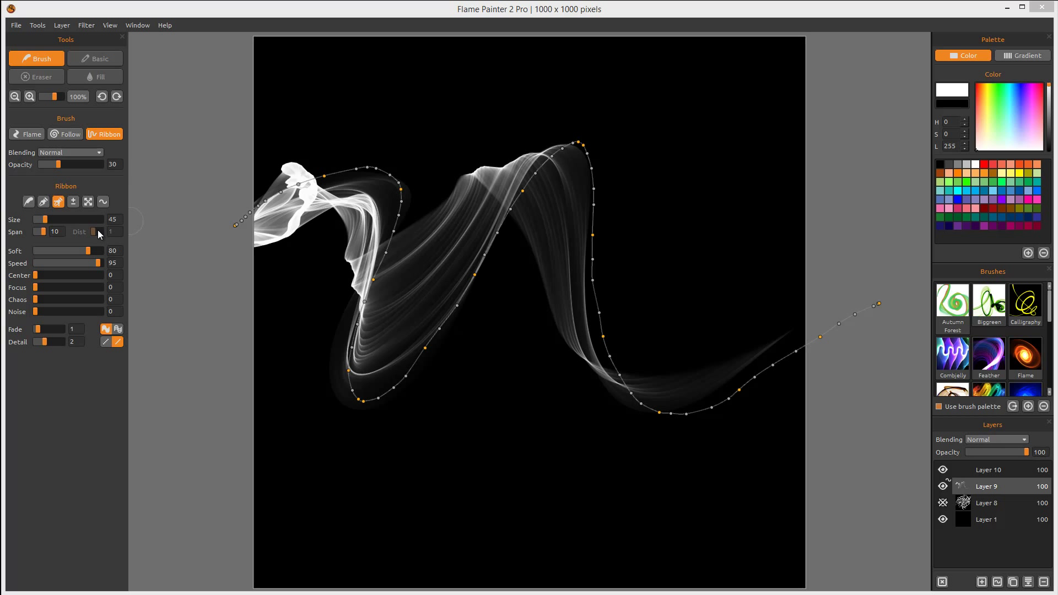
- Split the Ribbon stroke into separate thin lines and space them further apart
click(118, 329)
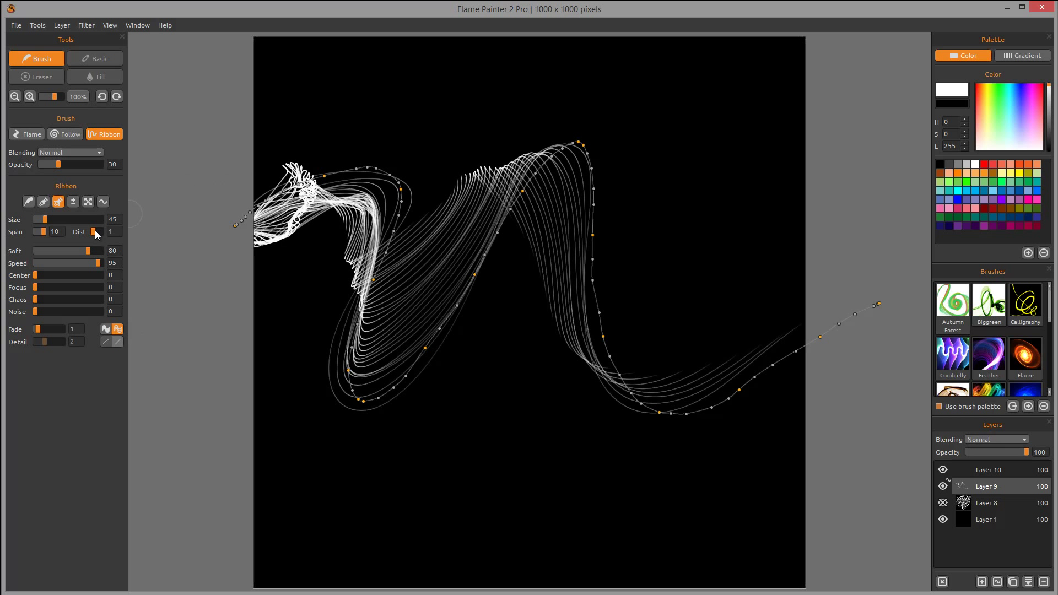
drag(93, 231, 95, 231)
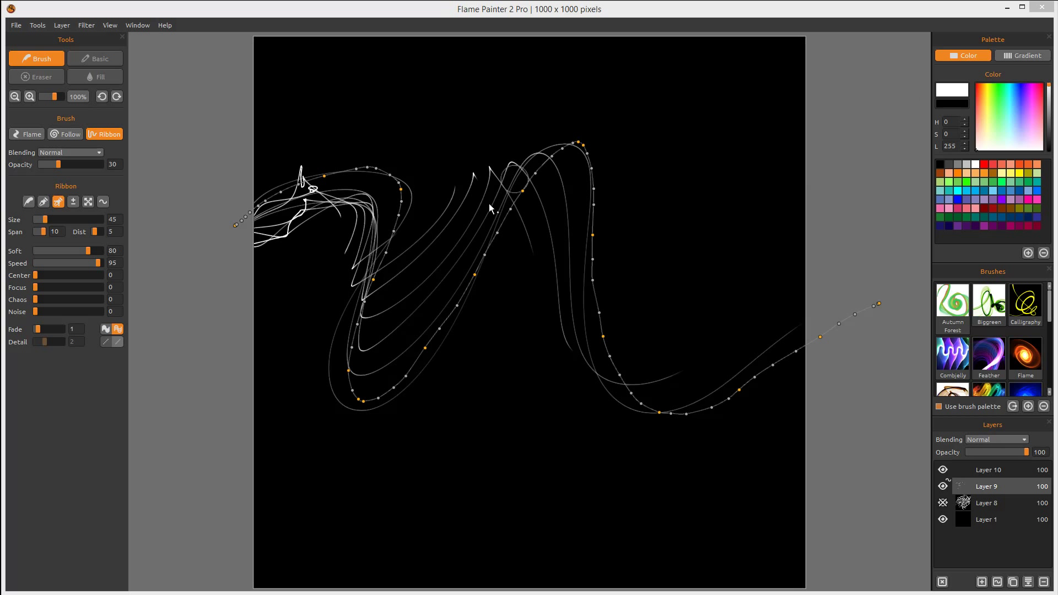
drag(95, 234, 98, 234)
- Switch to the Flame brush as thin separate lines, with spacing widened, span 0 and size 214
click(25, 134)
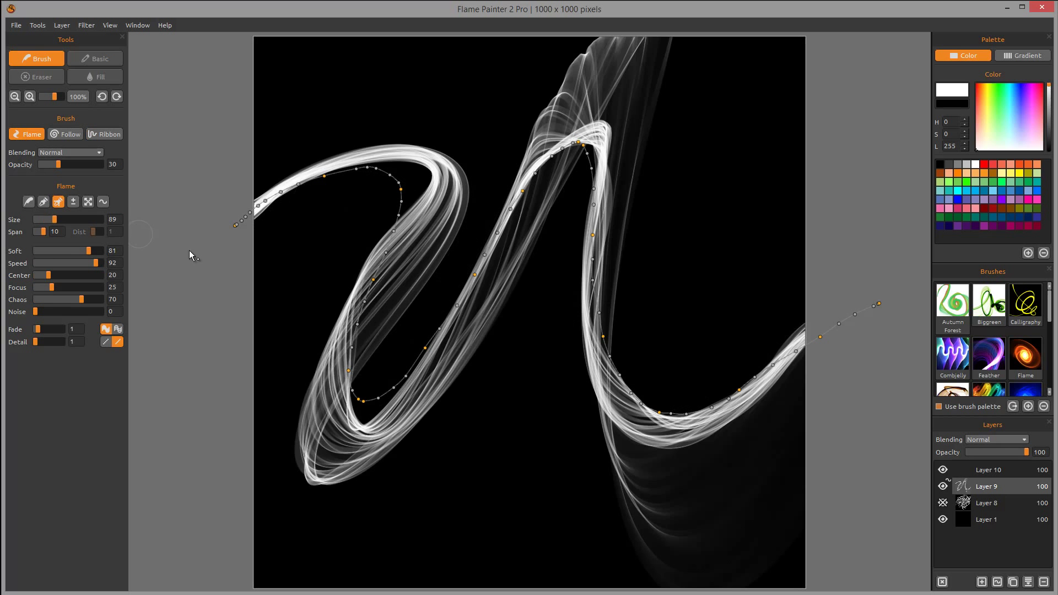
click(117, 329)
drag(93, 232, 98, 232)
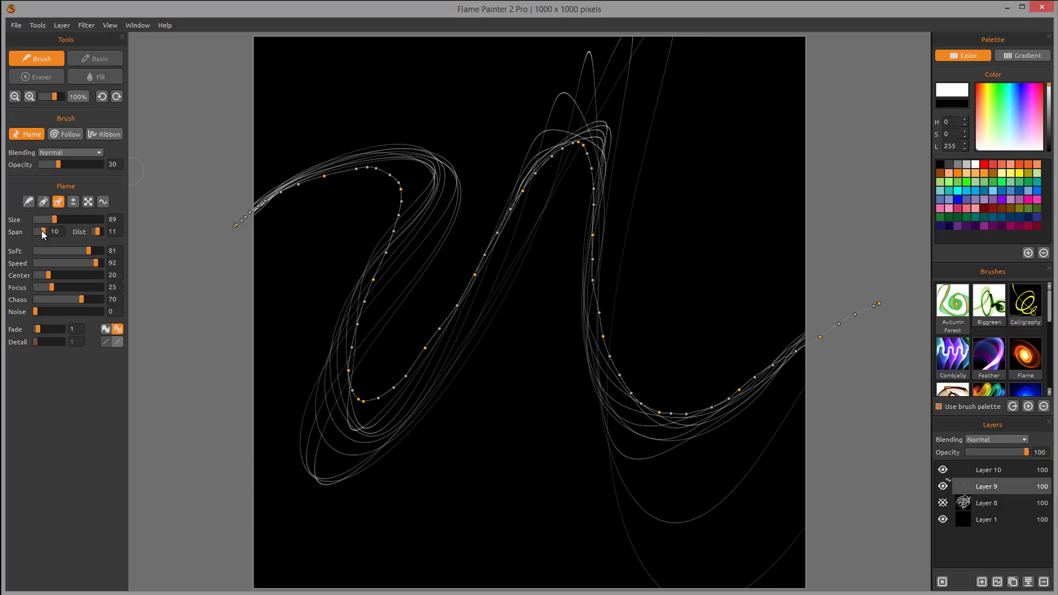
mouse_move(38, 232)
mouse_down()
mouse_move(65, 219)
mouse_move(103, 233)
mouse_move(95, 232)
mouse_up()
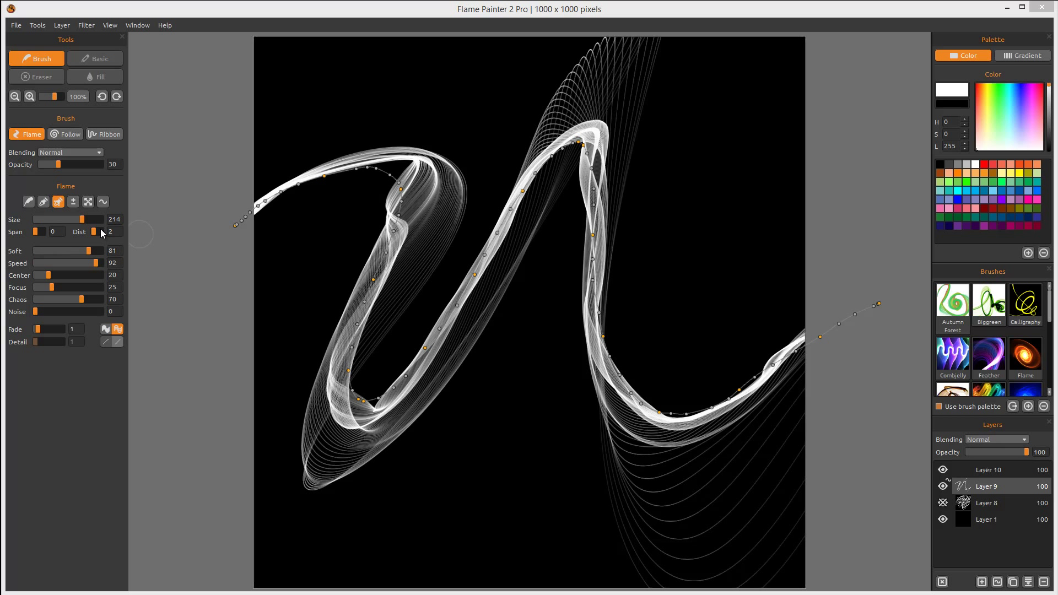
- Toggle the flame between smooth bands and fine line bundles, settling on smooth soft bands
click(105, 329)
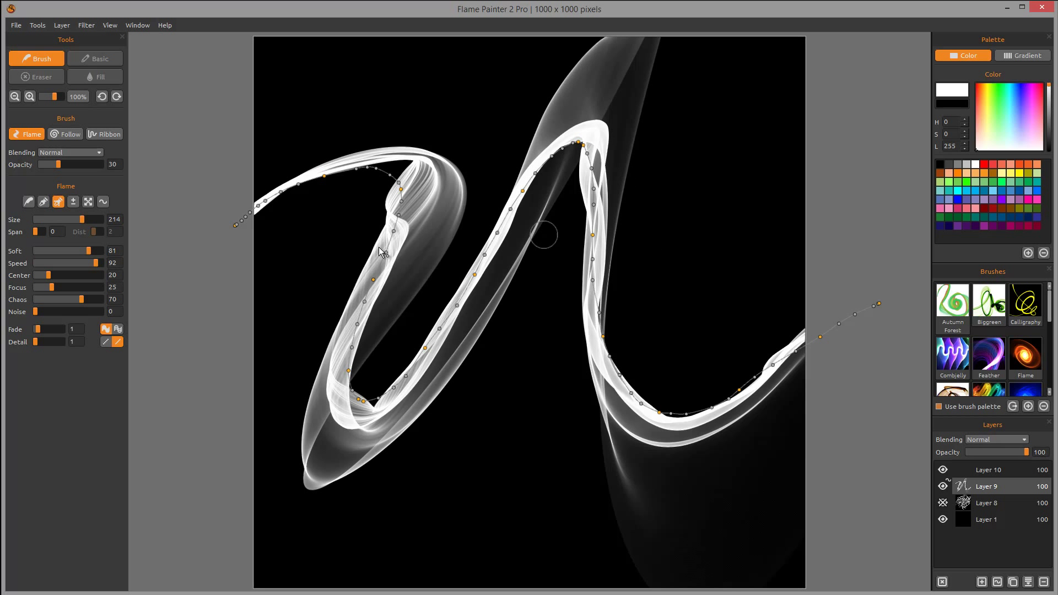
click(118, 329)
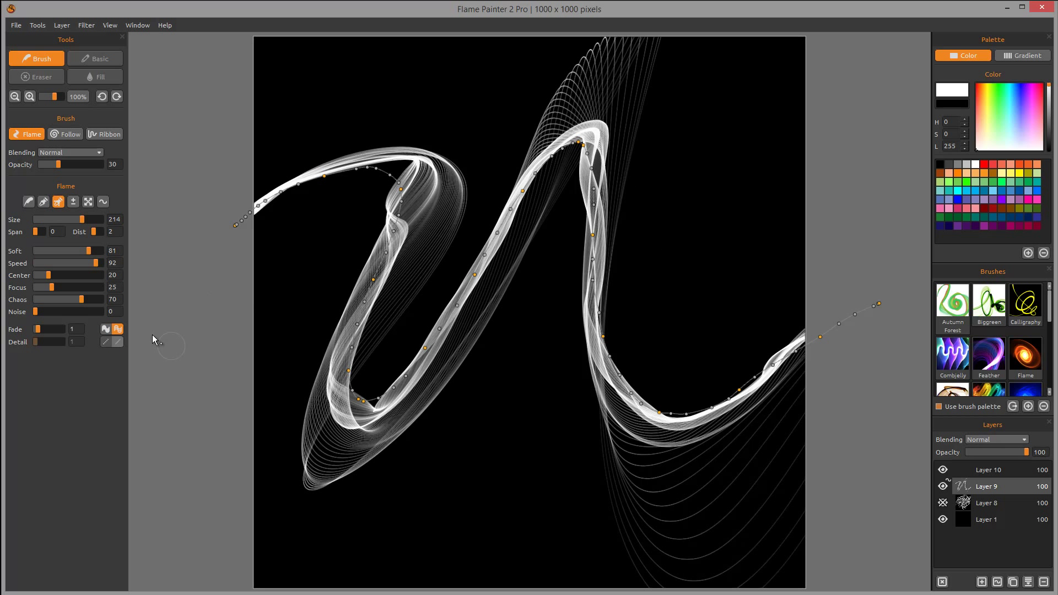
click(106, 329)
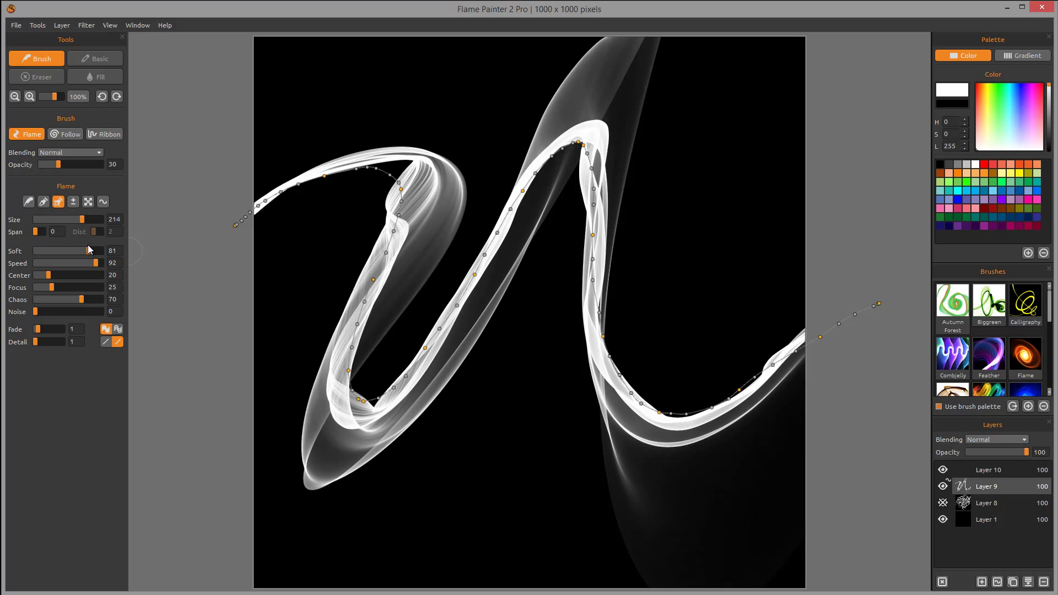
- Experiment with softness and chaos, ending at chaos 9, soft 75 and size 97
mouse_move(88, 251)
mouse_down()
mouse_move(35, 253)
mouse_move(108, 260)
mouse_move(89, 252)
mouse_up()
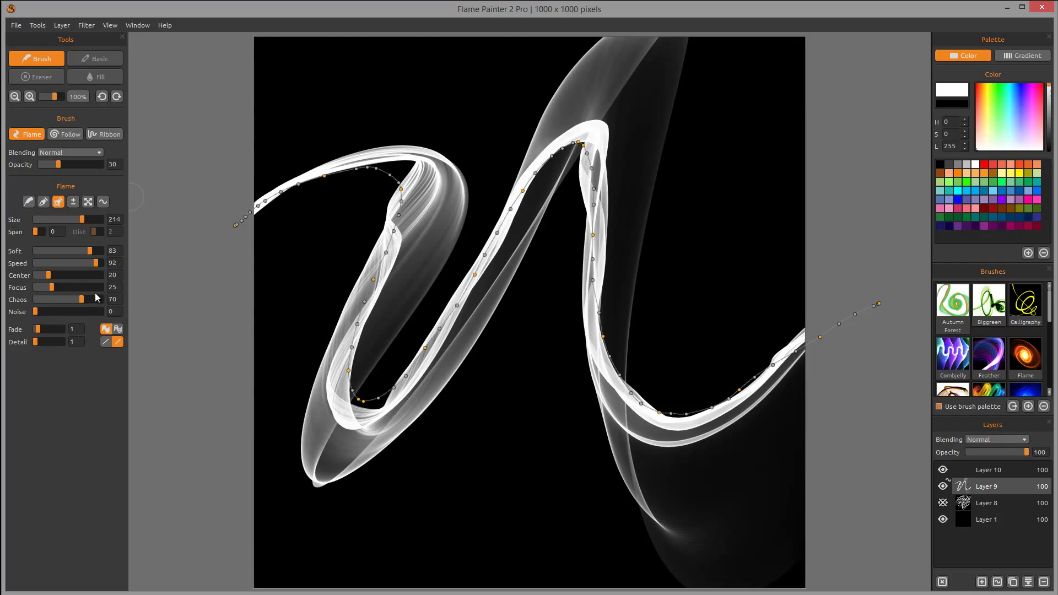
mouse_move(82, 300)
mouse_down()
mouse_move(108, 303)
mouse_move(40, 299)
mouse_move(103, 302)
mouse_move(86, 302)
mouse_move(121, 289)
mouse_up()
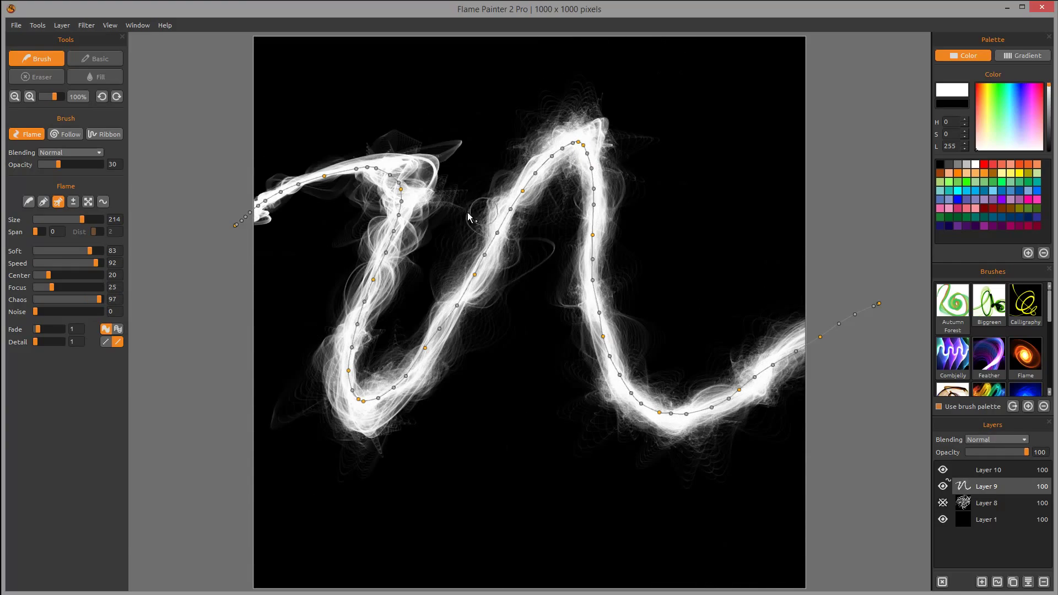
mouse_move(93, 252)
mouse_down()
mouse_move(48, 253)
mouse_move(69, 254)
mouse_up()
drag(109, 300, 52, 300)
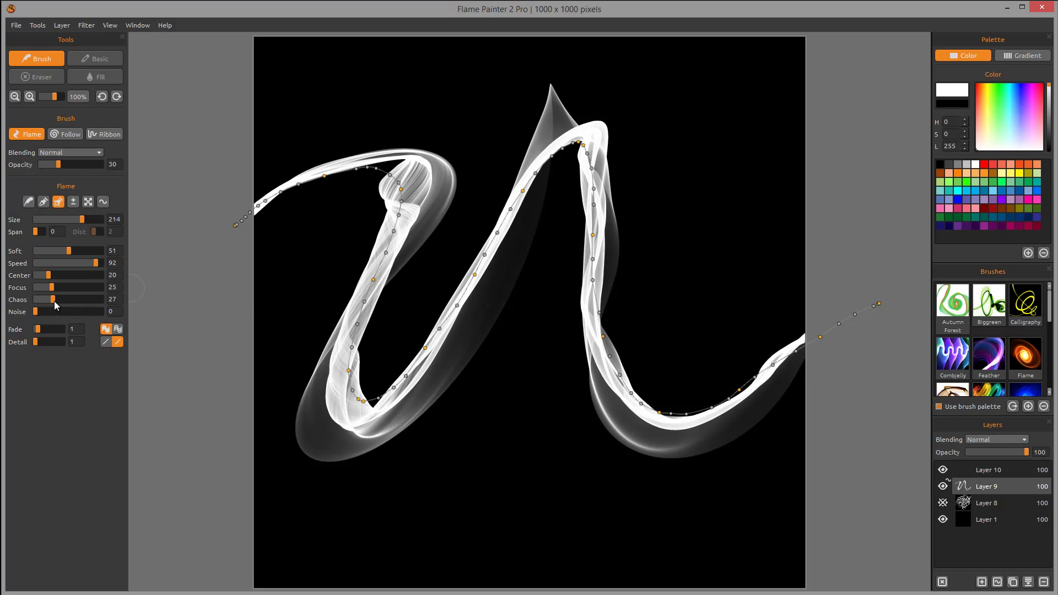
drag(61, 300, 91, 300)
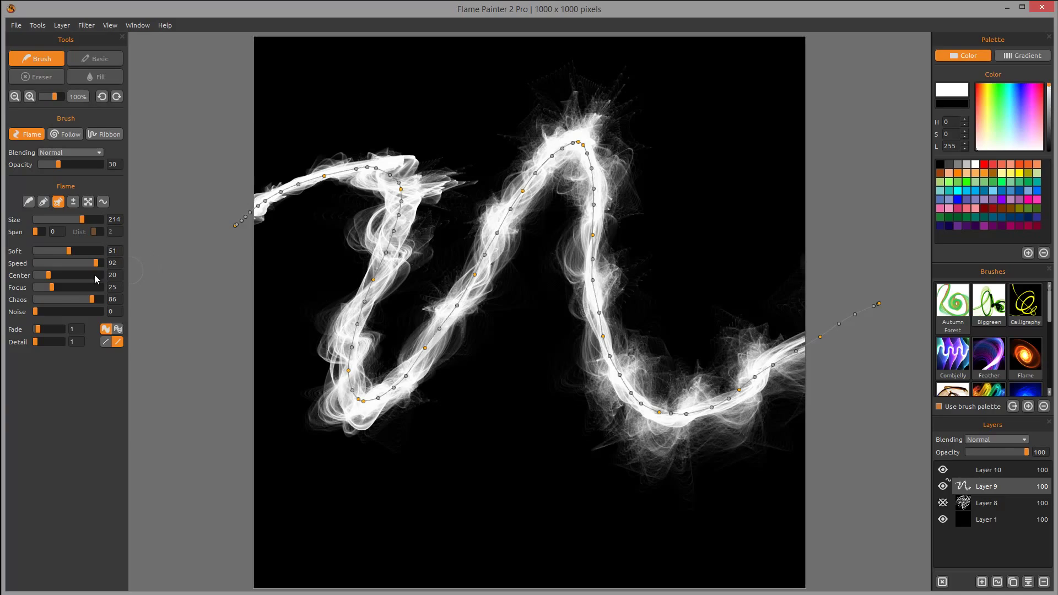
drag(91, 300, 41, 300)
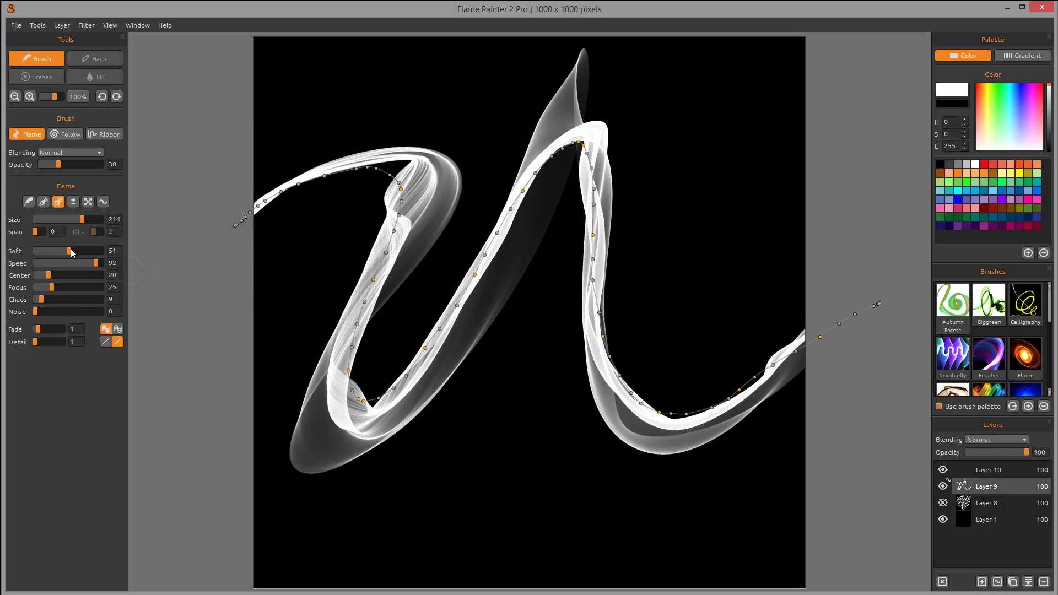
mouse_move(70, 251)
mouse_down()
mouse_move(40, 252)
mouse_move(84, 251)
mouse_up()
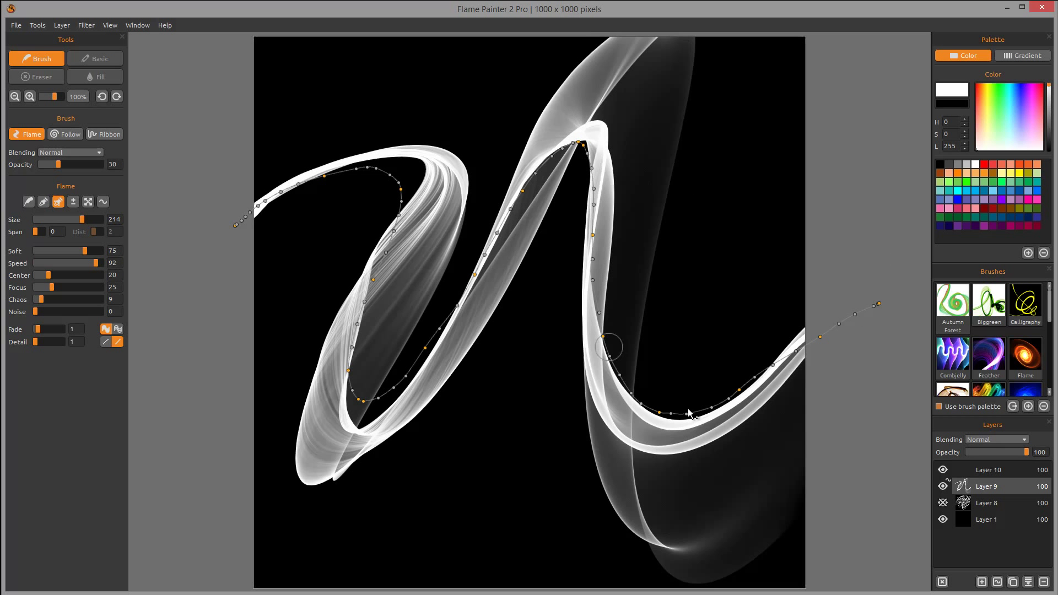
drag(84, 219, 60, 220)
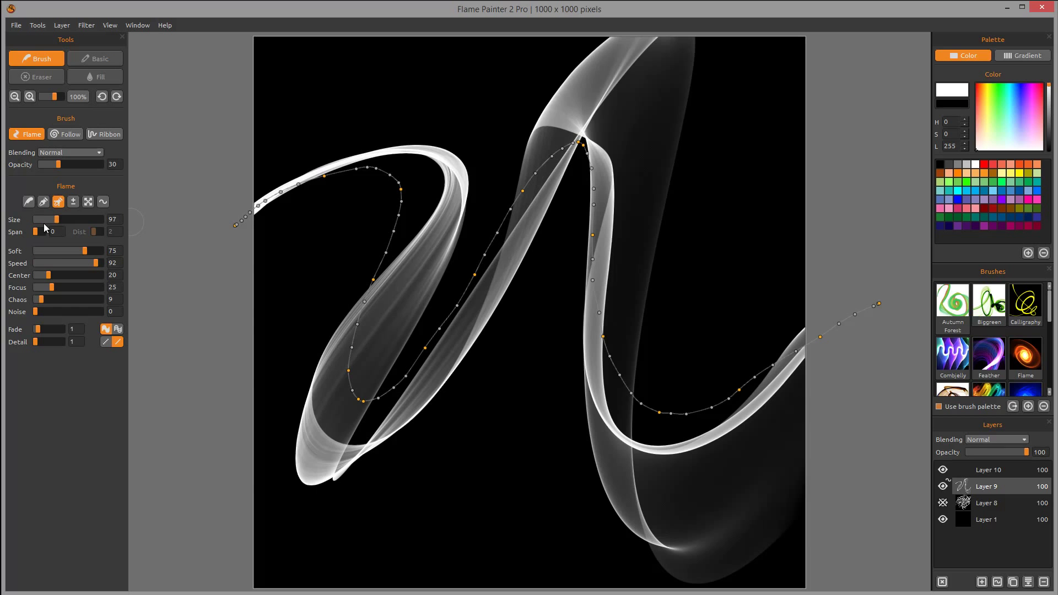
- Widen the flame to size 180 with soft 35, then try Speed values ending near 98
mouse_move(57, 219)
mouse_down()
mouse_move(75, 219)
mouse_move(56, 251)
mouse_up()
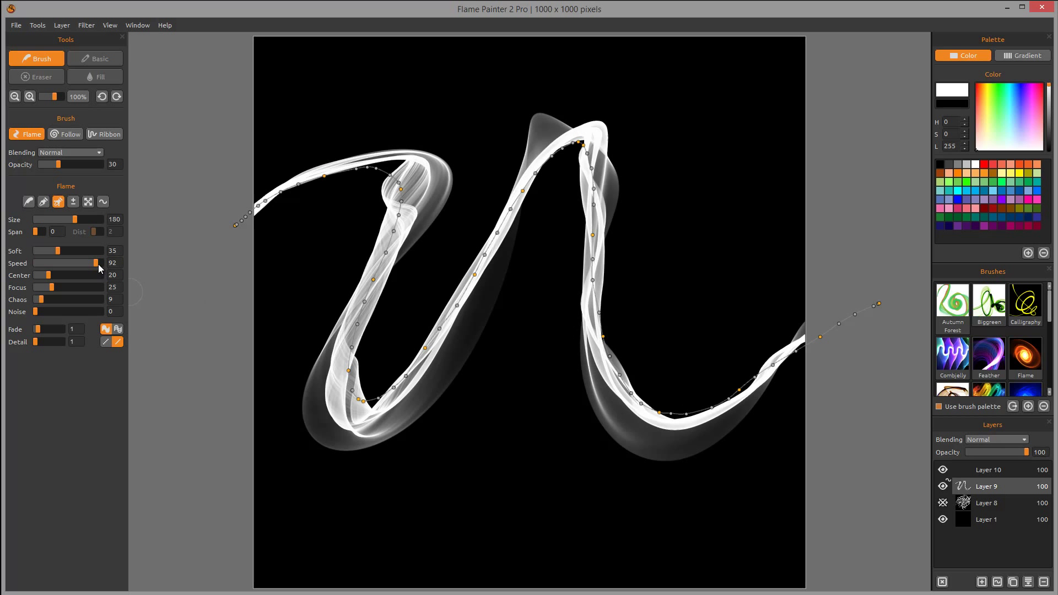
drag(98, 263, 44, 260)
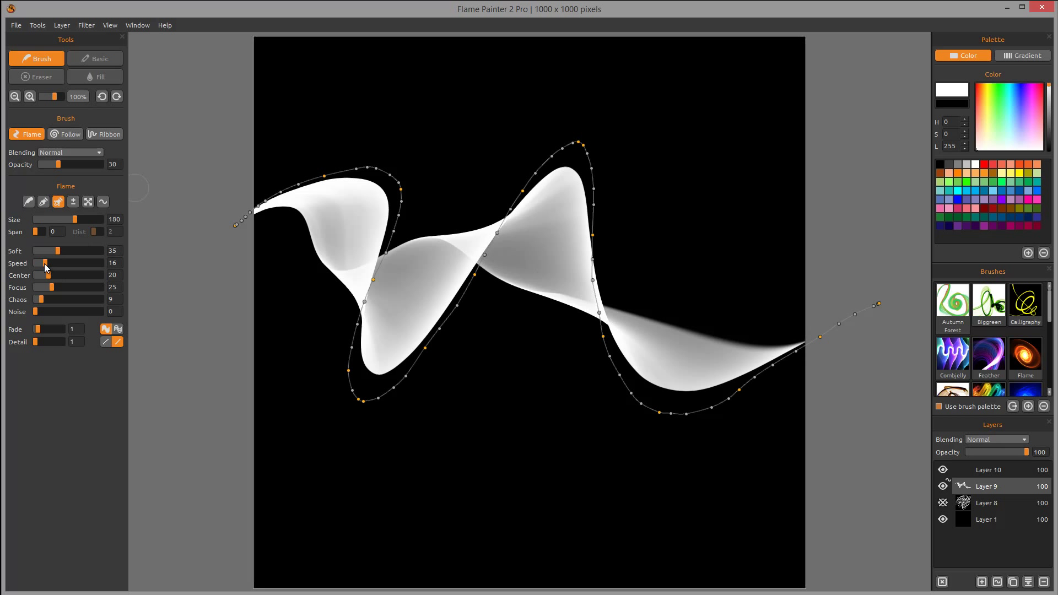
drag(45, 264, 67, 261)
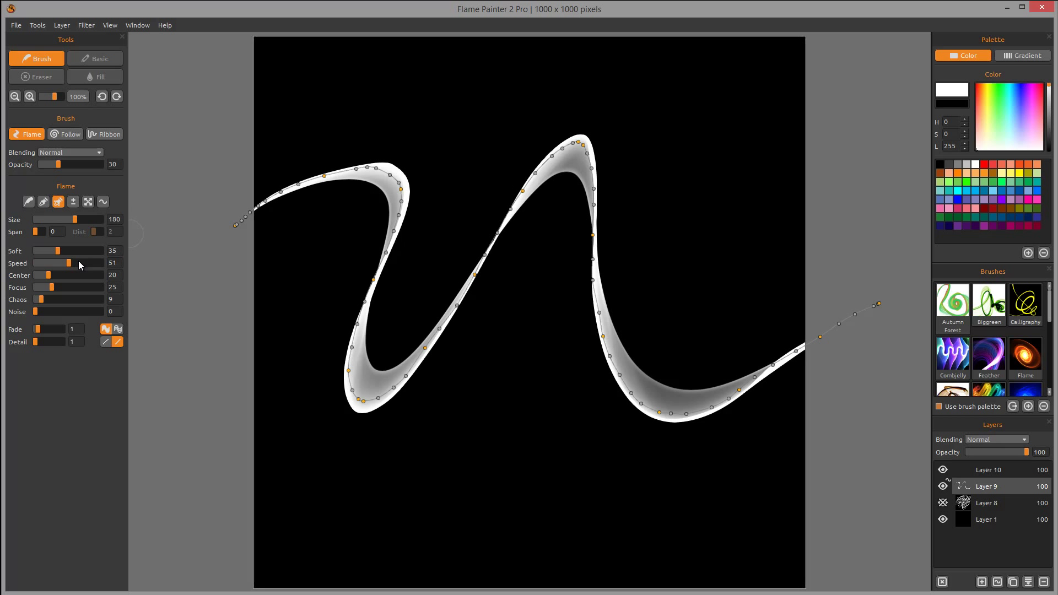
mouse_move(70, 263)
mouse_down()
mouse_move(104, 262)
mouse_move(52, 264)
mouse_up()
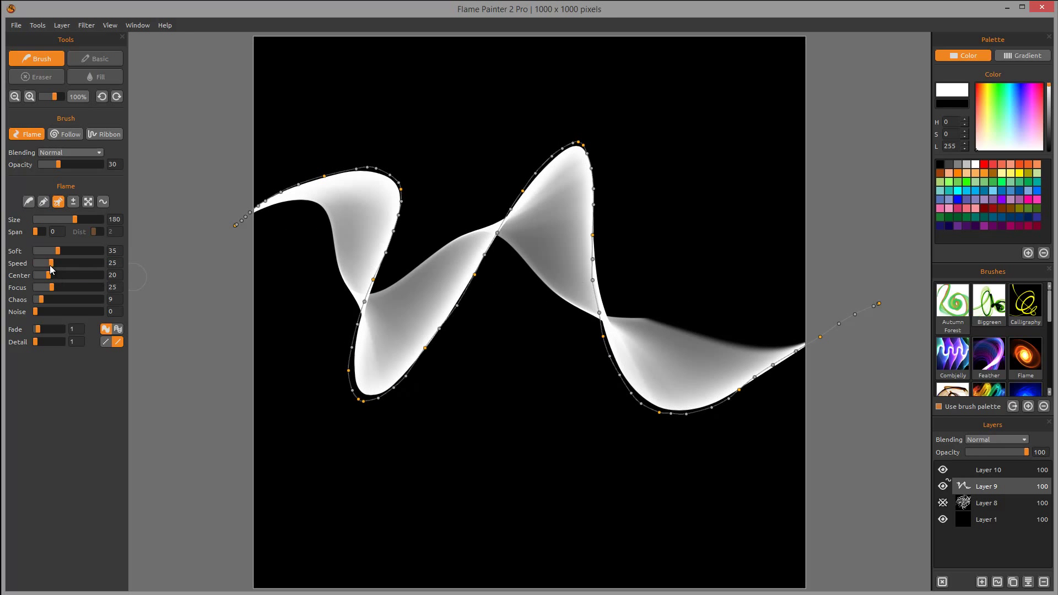
drag(50, 266, 100, 261)
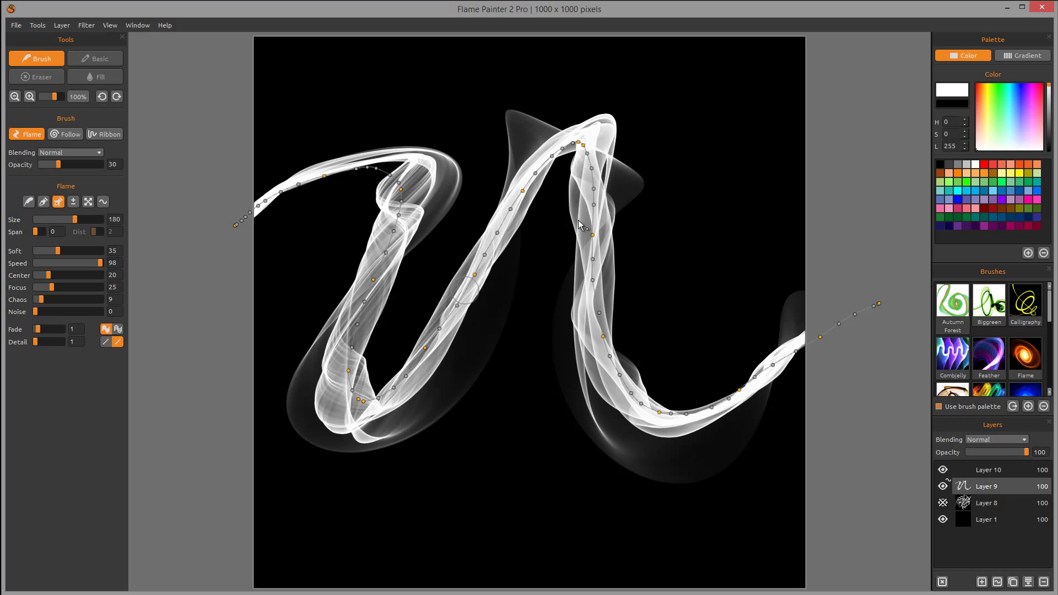
- Drop the flame speed to 17 and the center to 0 for broad white sheets
drag(103, 268, 75, 264)
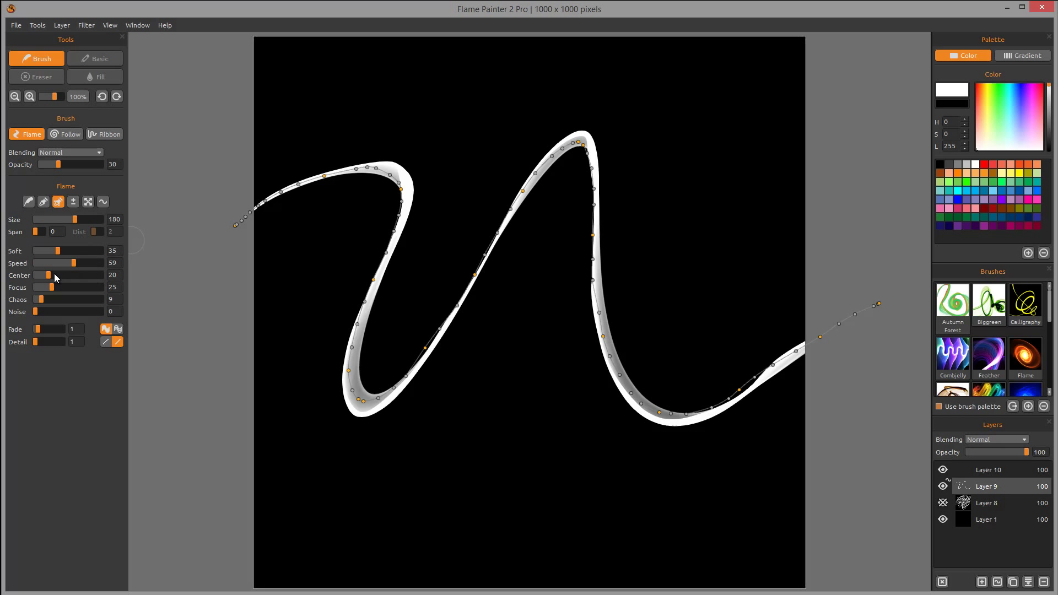
mouse_move(74, 263)
mouse_down()
mouse_move(45, 263)
mouse_move(104, 277)
mouse_move(42, 277)
mouse_move(73, 277)
mouse_up()
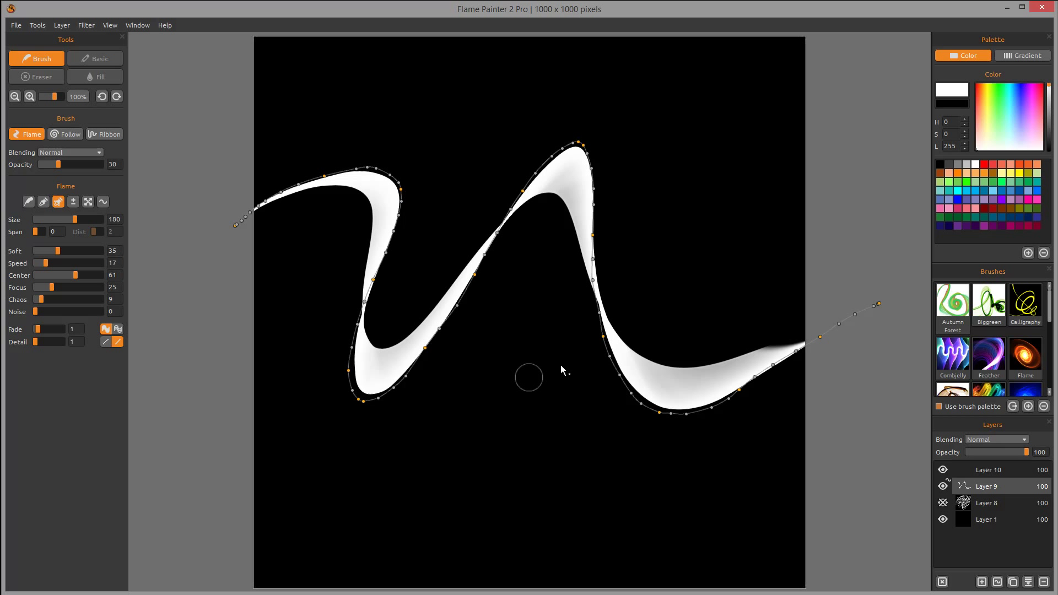
mouse_move(76, 274)
mouse_down()
mouse_move(97, 273)
mouse_move(48, 278)
mouse_move(66, 278)
mouse_up()
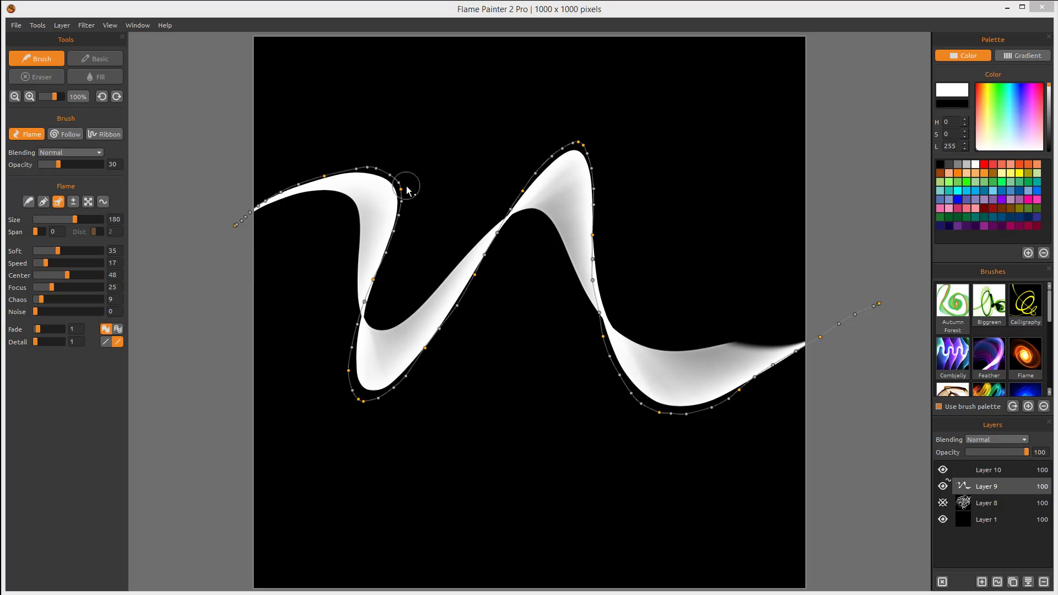
mouse_move(64, 273)
mouse_down()
mouse_move(87, 278)
mouse_move(31, 278)
mouse_up()
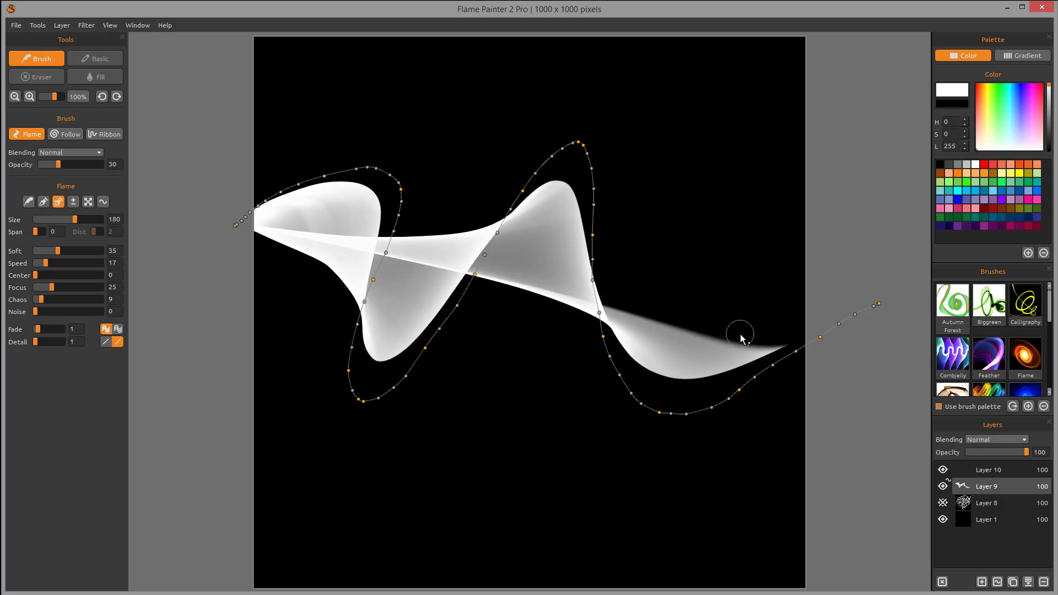
- Preview the Follow brush with a lower center, then render with Ribbon at size 45, speed 95
click(71, 135)
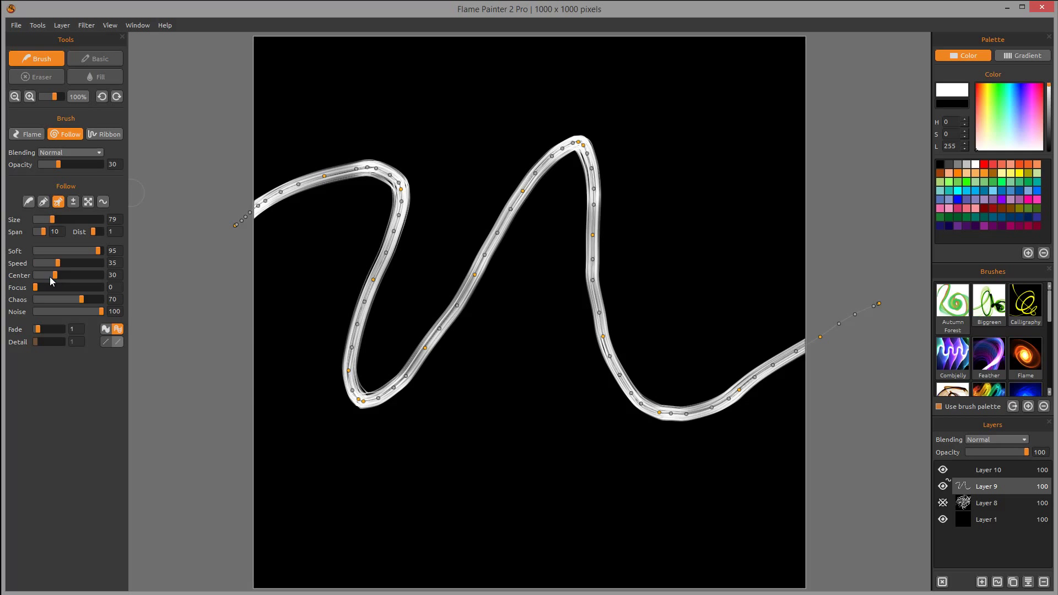
mouse_move(55, 276)
mouse_down()
mouse_move(112, 280)
mouse_move(11, 286)
mouse_move(110, 279)
mouse_move(11, 278)
mouse_move(72, 279)
mouse_move(45, 281)
mouse_up()
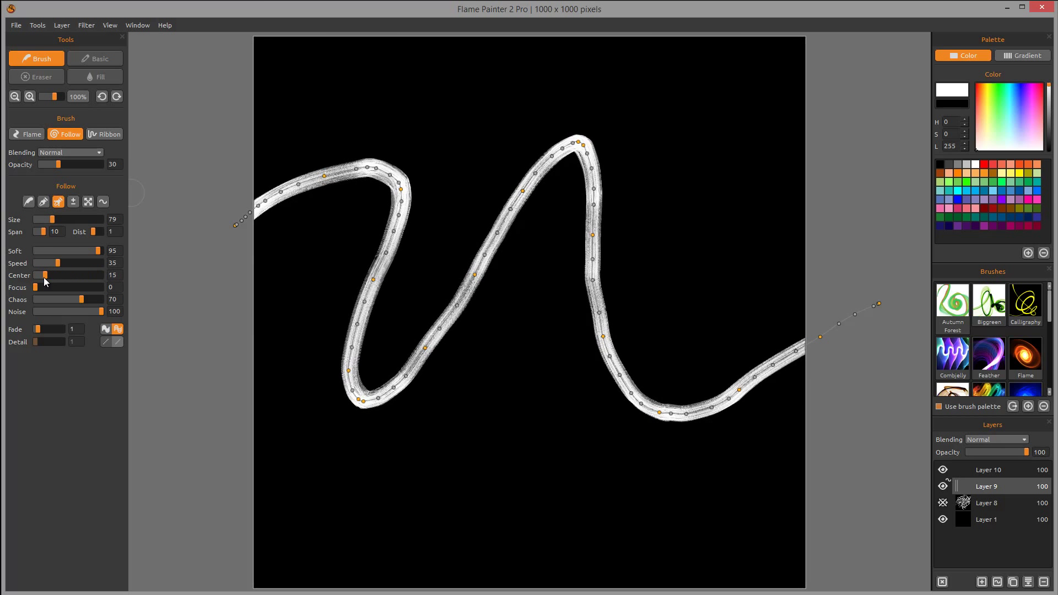
click(110, 135)
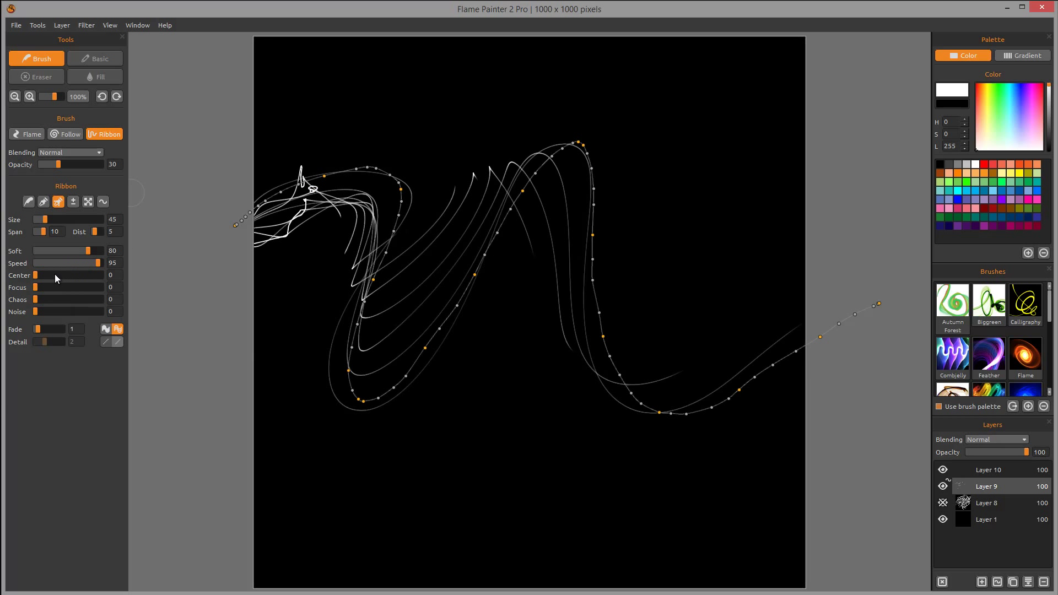
- Turn on Fade, tune the ribbon to Center 85 and Focus 31, then return to Flame
click(105, 330)
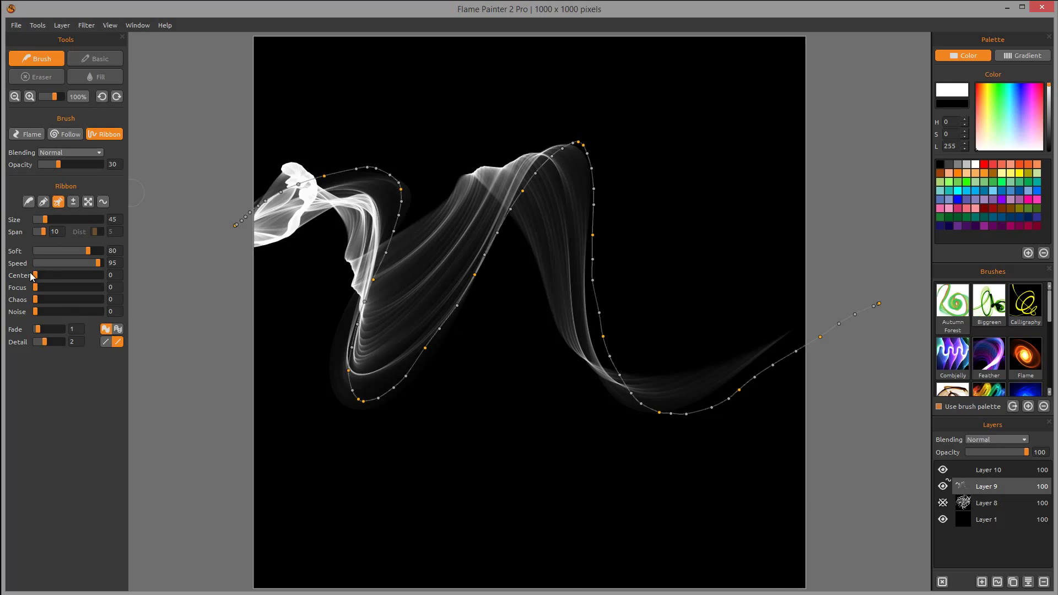
drag(56, 278, 125, 284)
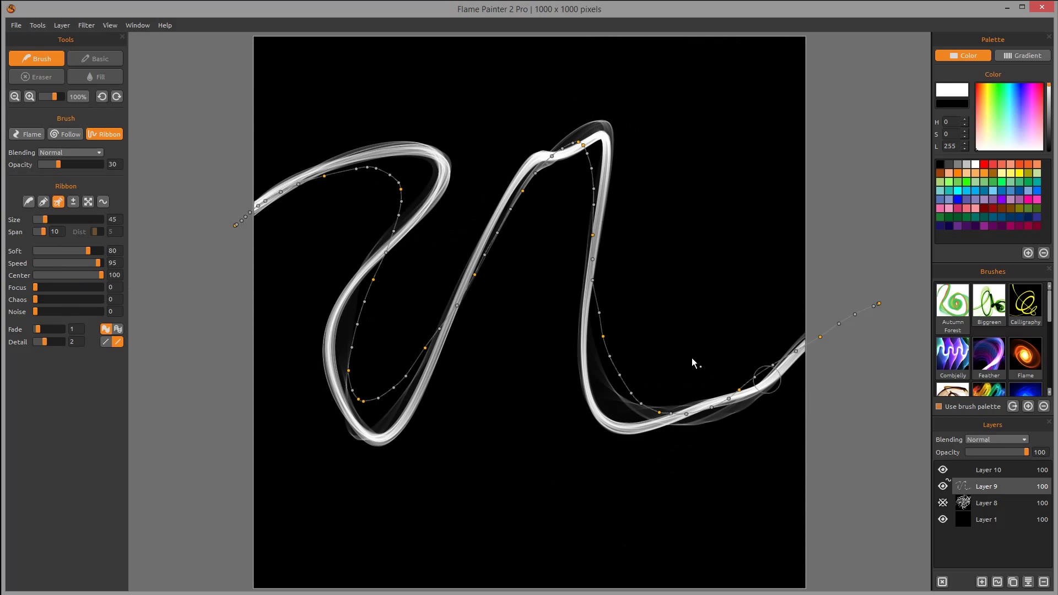
drag(102, 275, 40, 277)
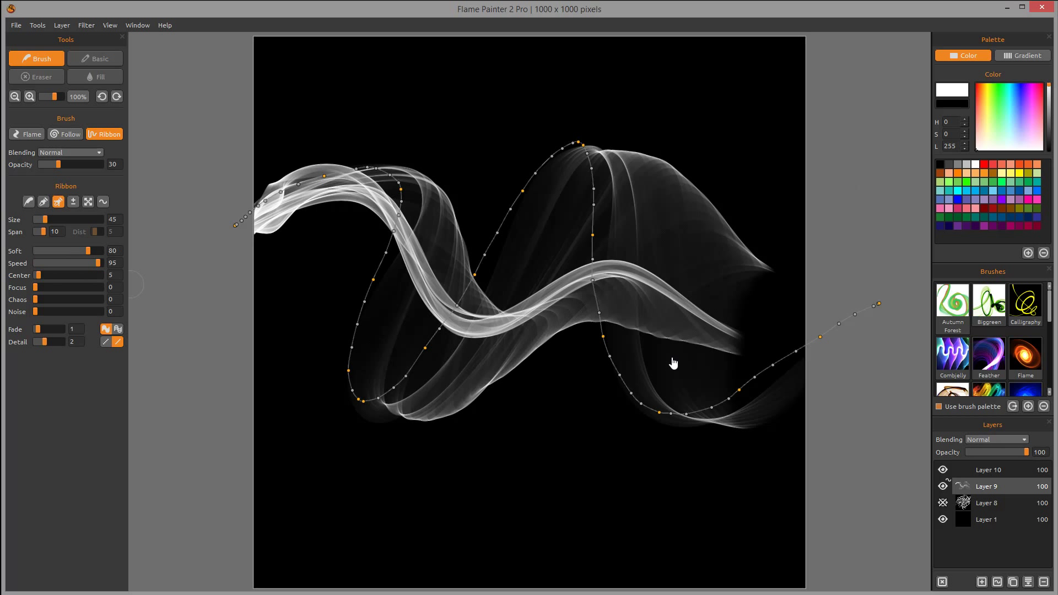
drag(671, 359, 48, 287)
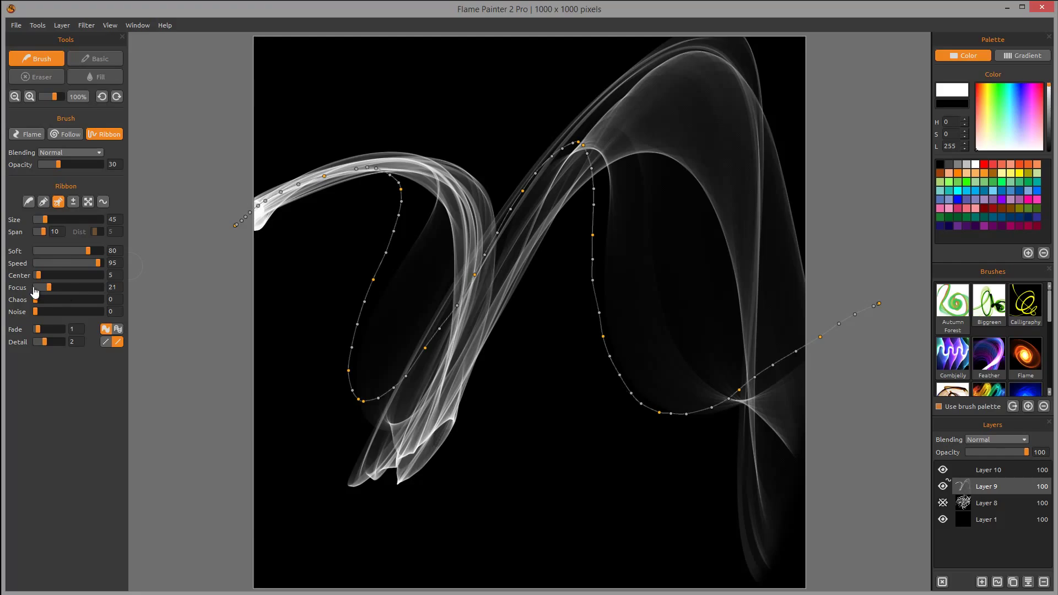
mouse_move(39, 275)
mouse_down()
mouse_move(92, 275)
mouse_move(85, 287)
mouse_move(101, 287)
mouse_move(35, 287)
mouse_up()
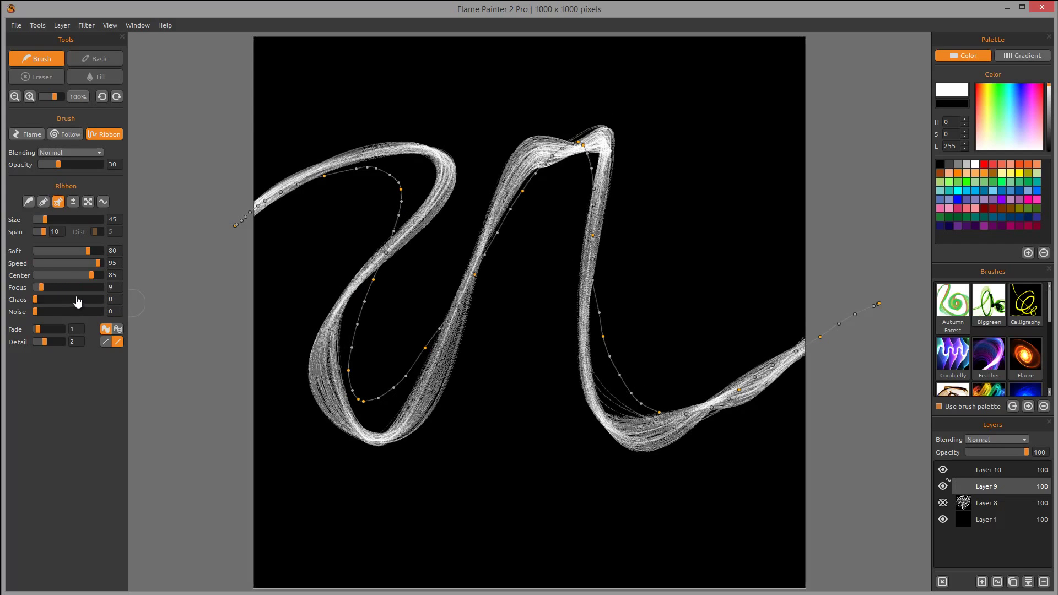
drag(41, 287, 55, 288)
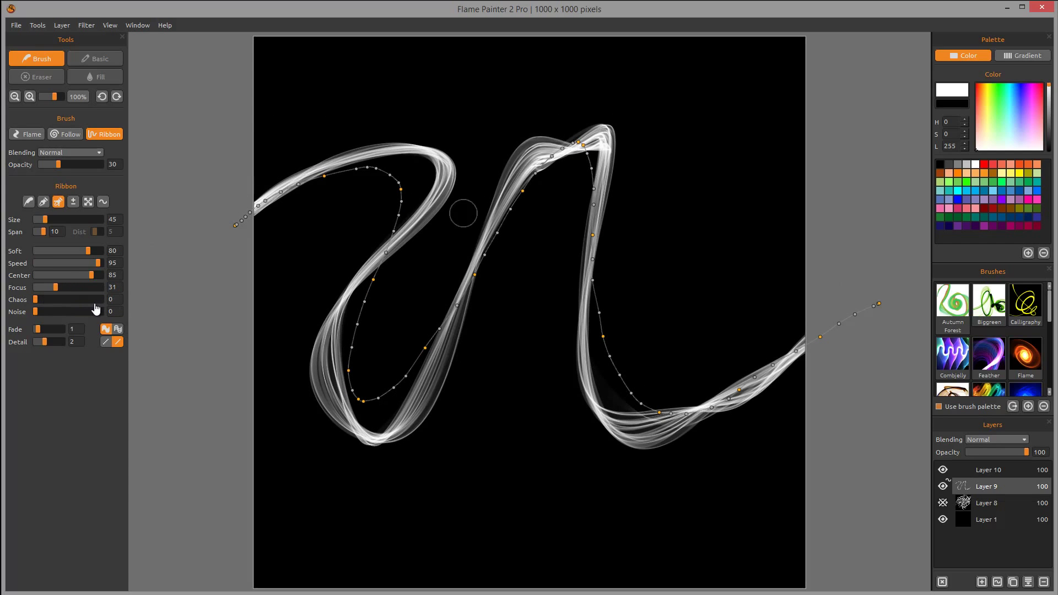
key(1)
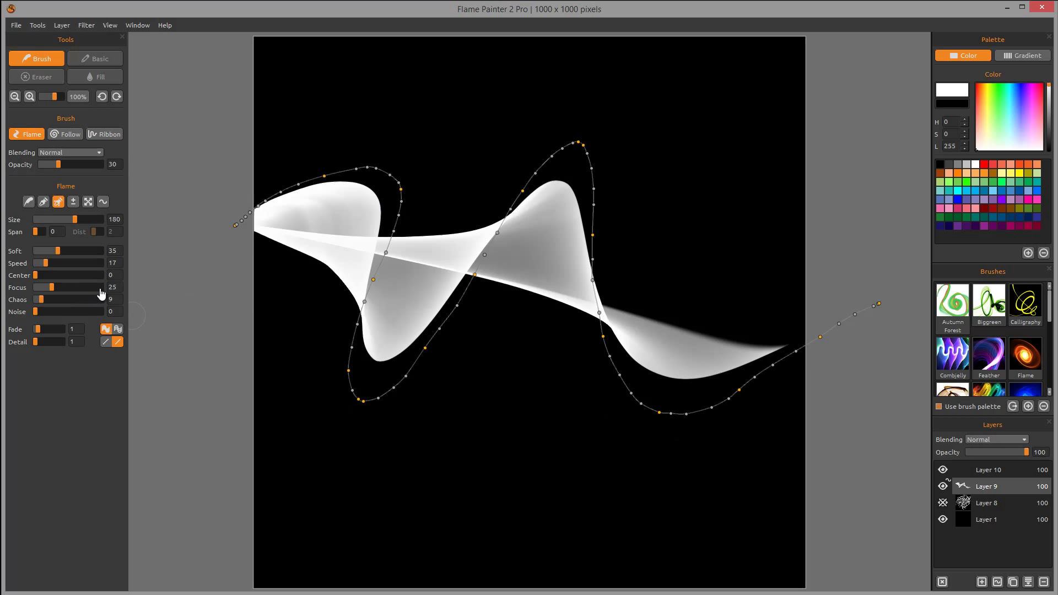
- Sweep flame Focus and Center through several values, ending at Focus 52 and Center 5
drag(104, 290, 74, 291)
drag(37, 292, 50, 291)
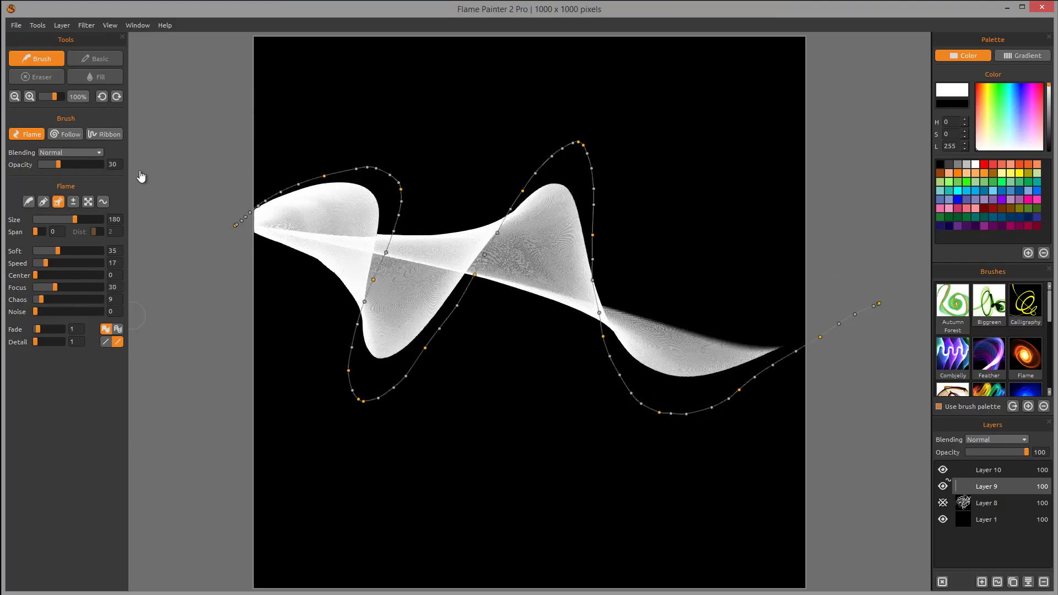
drag(56, 287, 94, 287)
drag(269, 298, 274, 298)
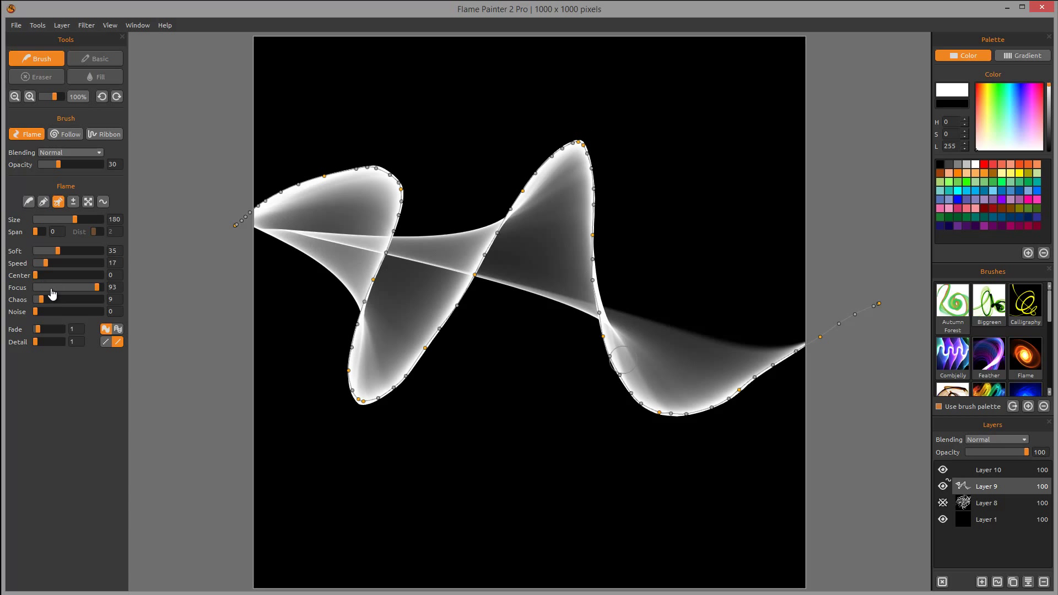
drag(35, 275, 54, 275)
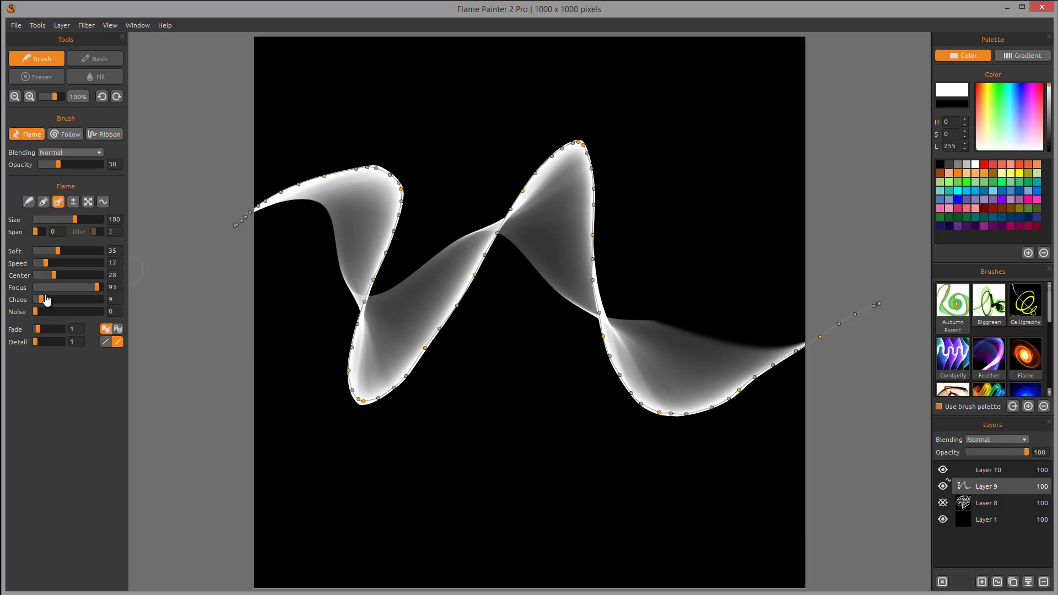
drag(96, 287, 56, 287)
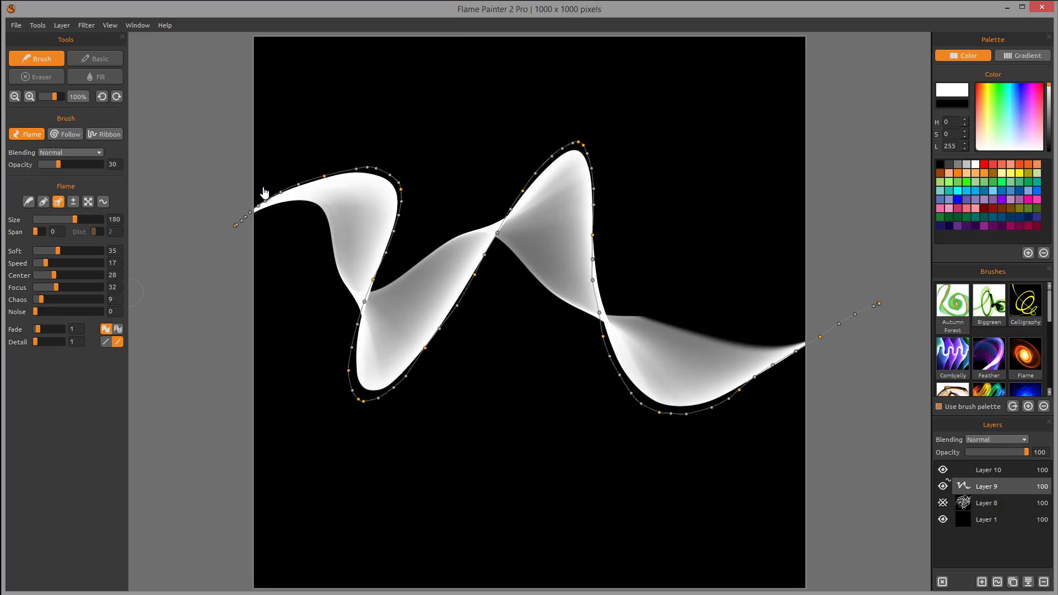
mouse_move(54, 275)
mouse_down()
mouse_move(90, 275)
mouse_move(39, 275)
mouse_move(53, 275)
mouse_up()
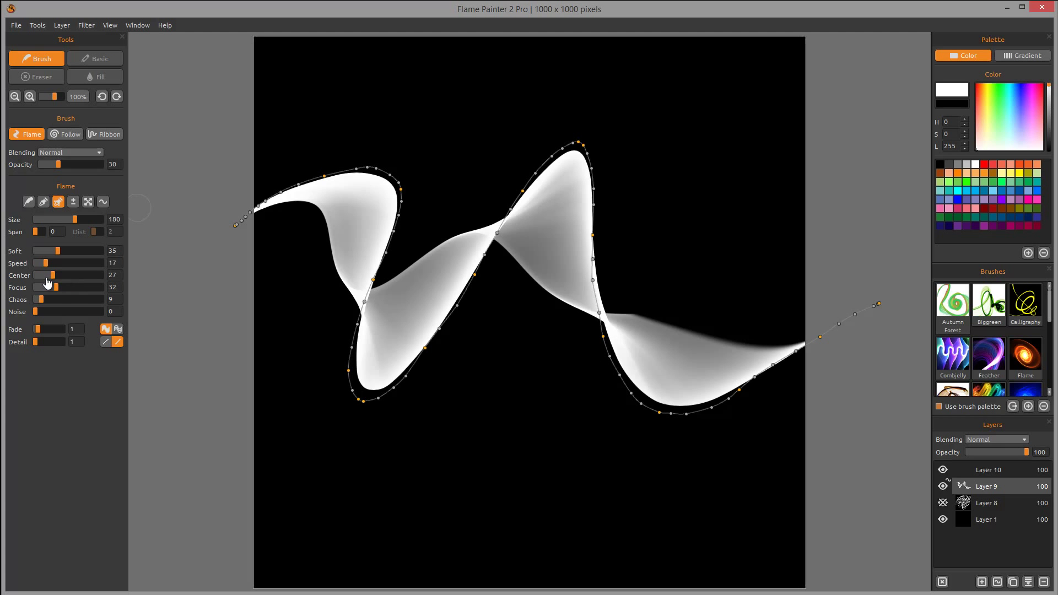
mouse_move(52, 275)
mouse_down()
mouse_move(38, 275)
mouse_move(80, 287)
mouse_move(44, 287)
mouse_up()
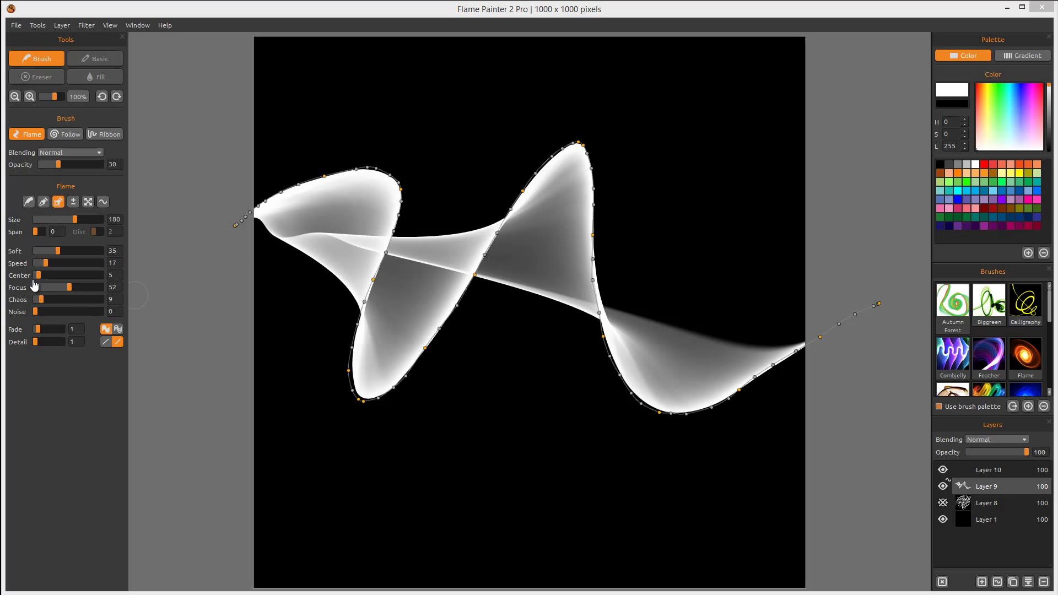
- Tune Layer 9's Flame stroke sliders to Soft 49, Chaos 20 and Noise 56
mouse_move(40, 299)
mouse_down()
mouse_move(97, 299)
mouse_move(68, 299)
mouse_up()
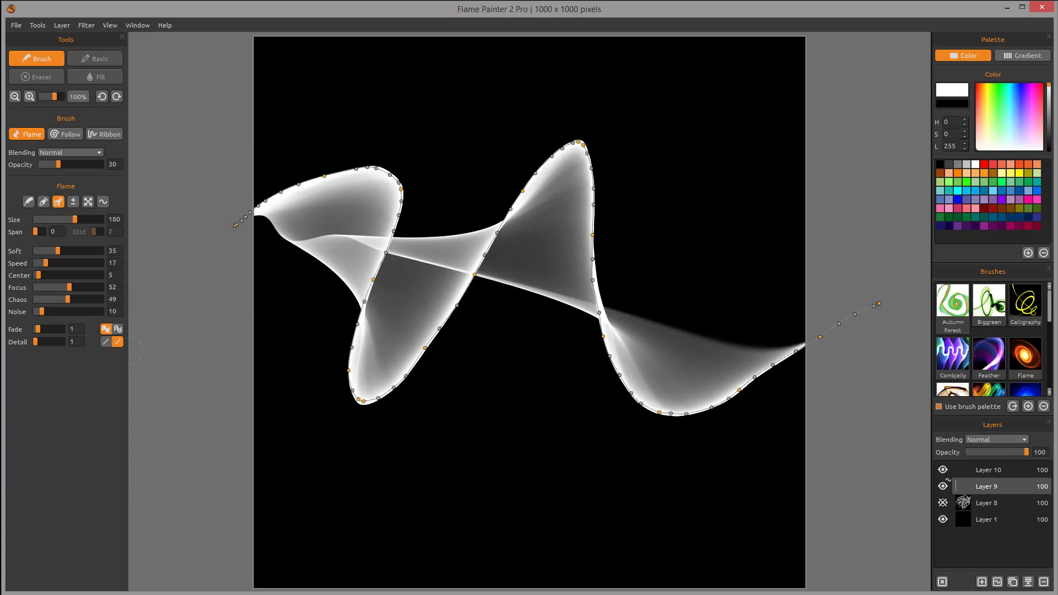
drag(42, 312, 85, 311)
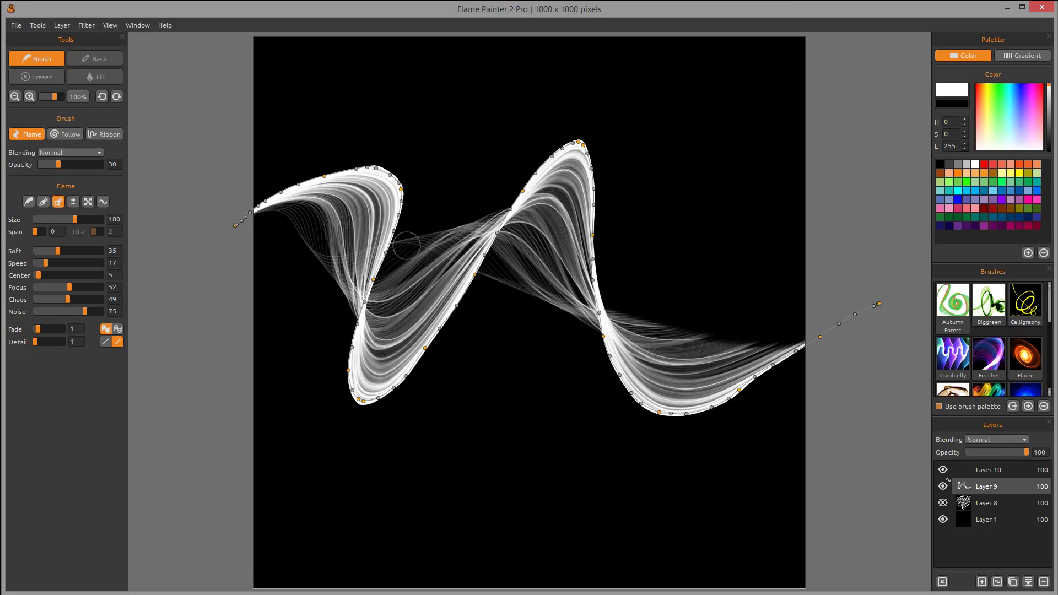
drag(85, 312, 34, 311)
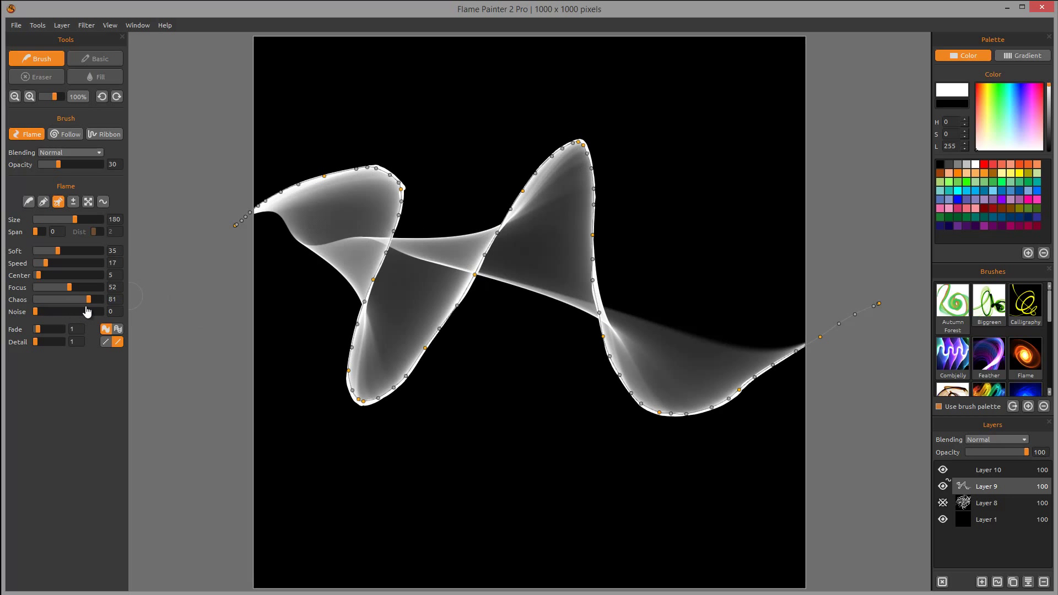
mouse_move(88, 300)
mouse_down()
mouse_move(41, 307)
mouse_move(96, 305)
mouse_move(84, 306)
mouse_up()
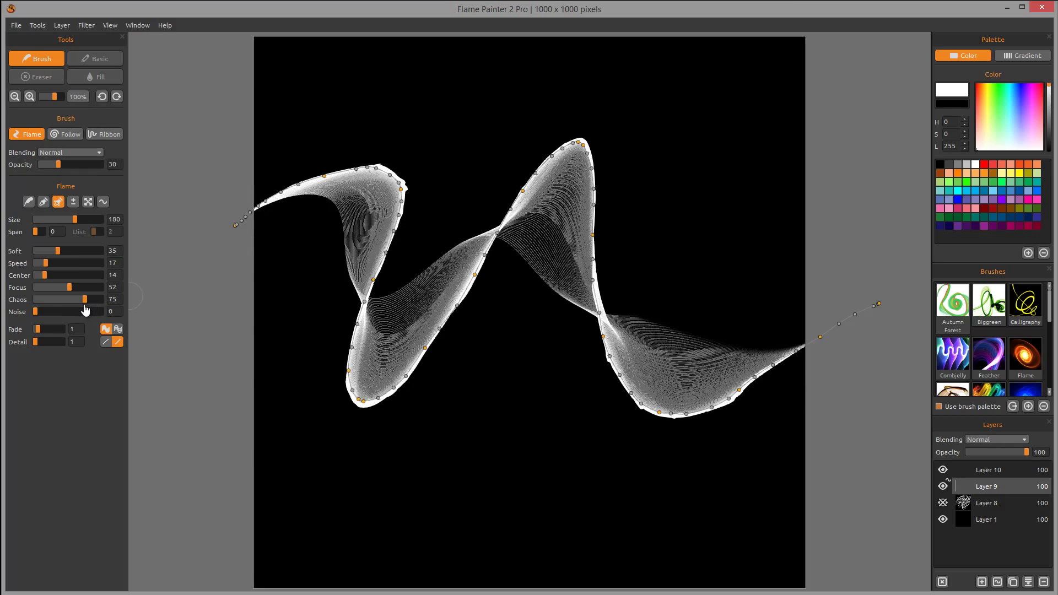
drag(58, 251, 68, 251)
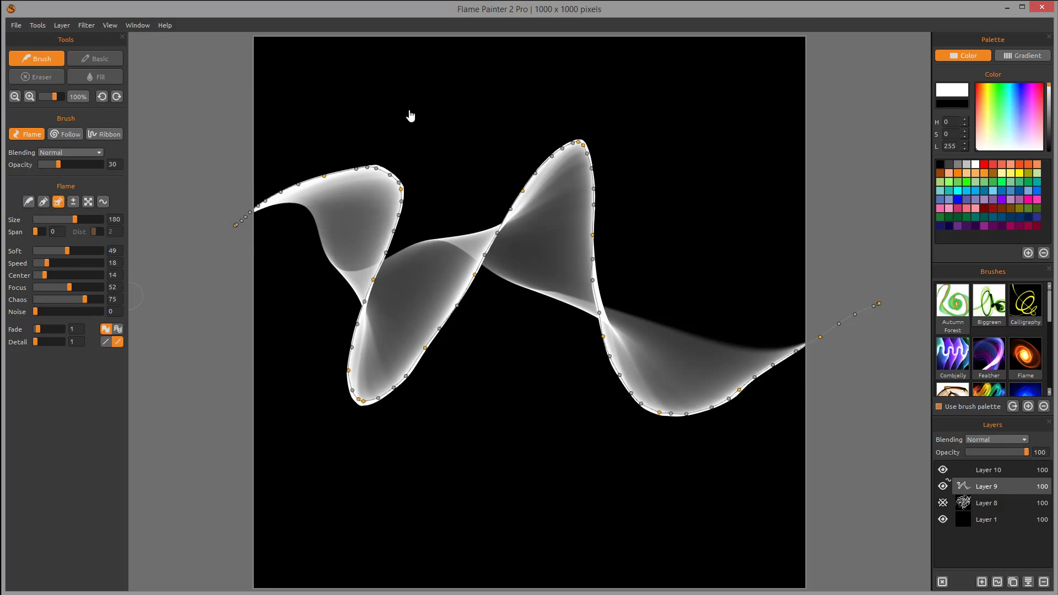
drag(35, 313, 89, 320)
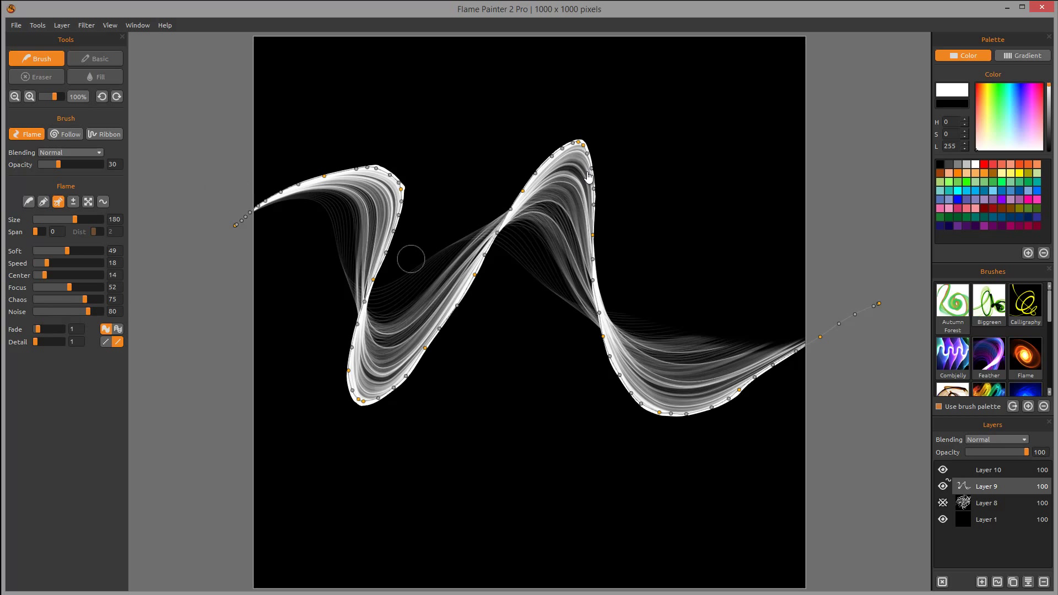
mouse_move(85, 299)
mouse_down()
mouse_move(36, 299)
mouse_move(72, 311)
mouse_up()
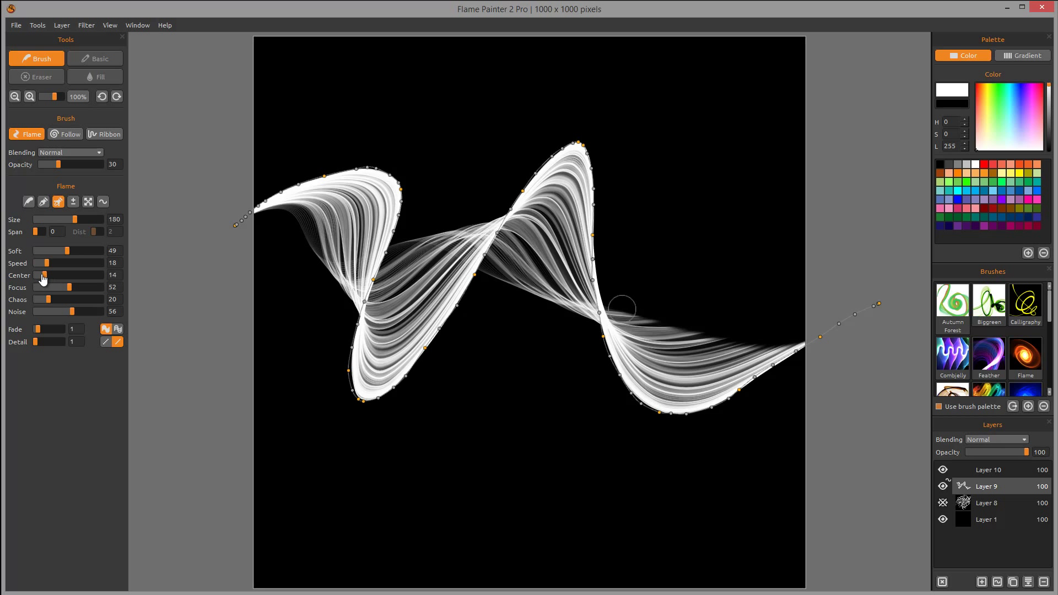
- Switch the stroke to the Ribbon brush and set Center 5, Noise 18, Fade 10
click(65, 134)
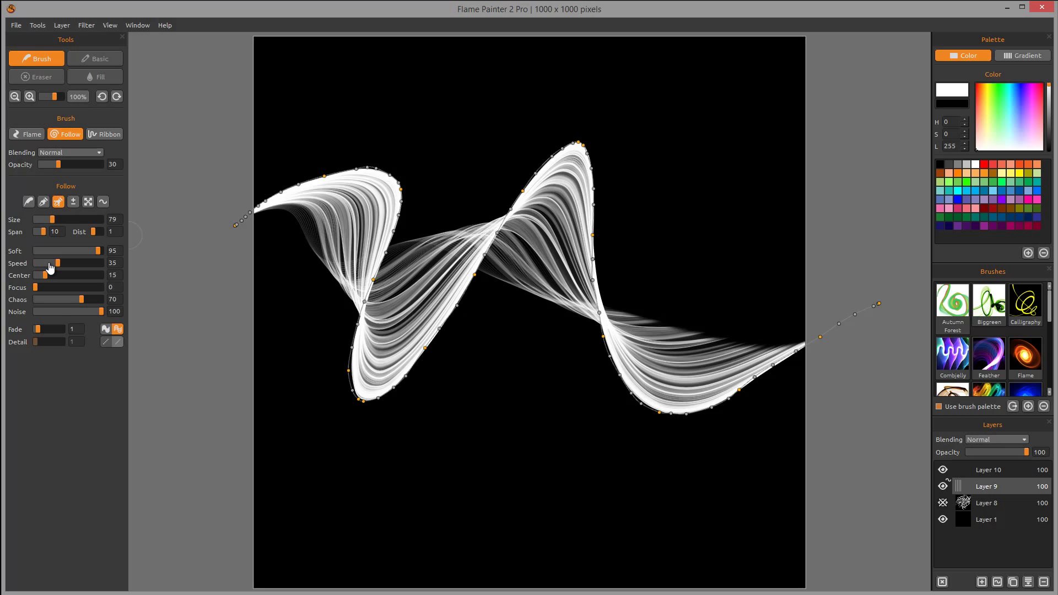
click(105, 134)
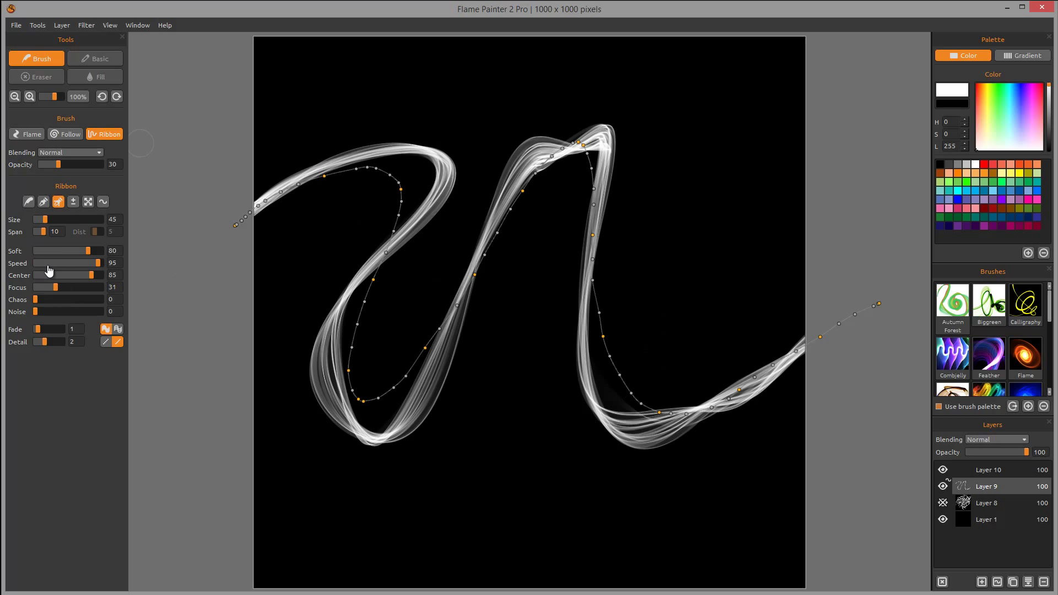
mouse_move(68, 275)
mouse_down()
mouse_move(41, 275)
mouse_move(102, 287)
mouse_move(34, 287)
mouse_move(38, 275)
mouse_move(63, 299)
mouse_move(102, 299)
mouse_move(58, 299)
mouse_up()
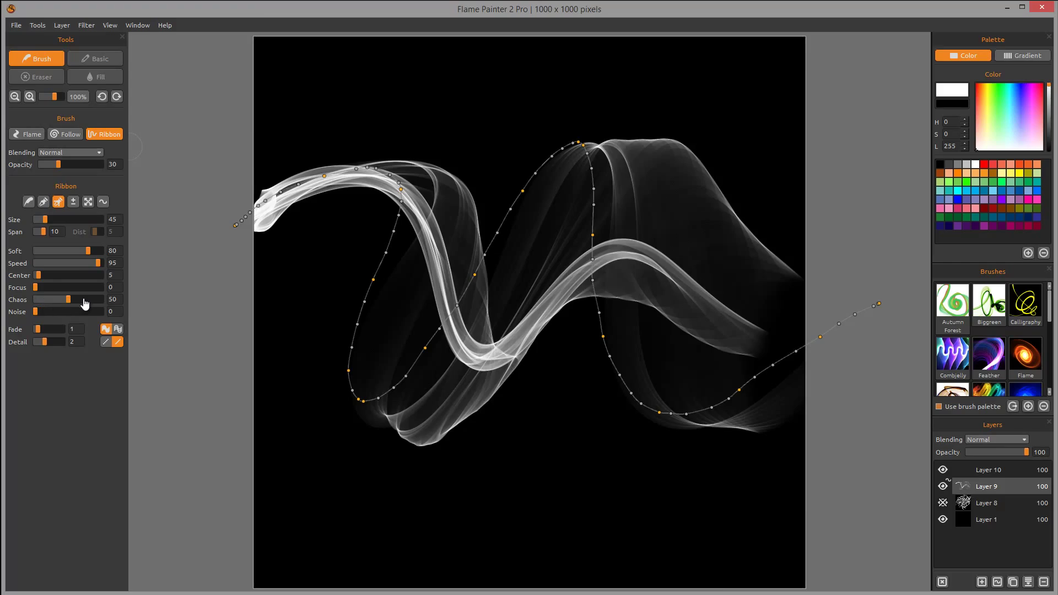
drag(35, 311, 88, 311)
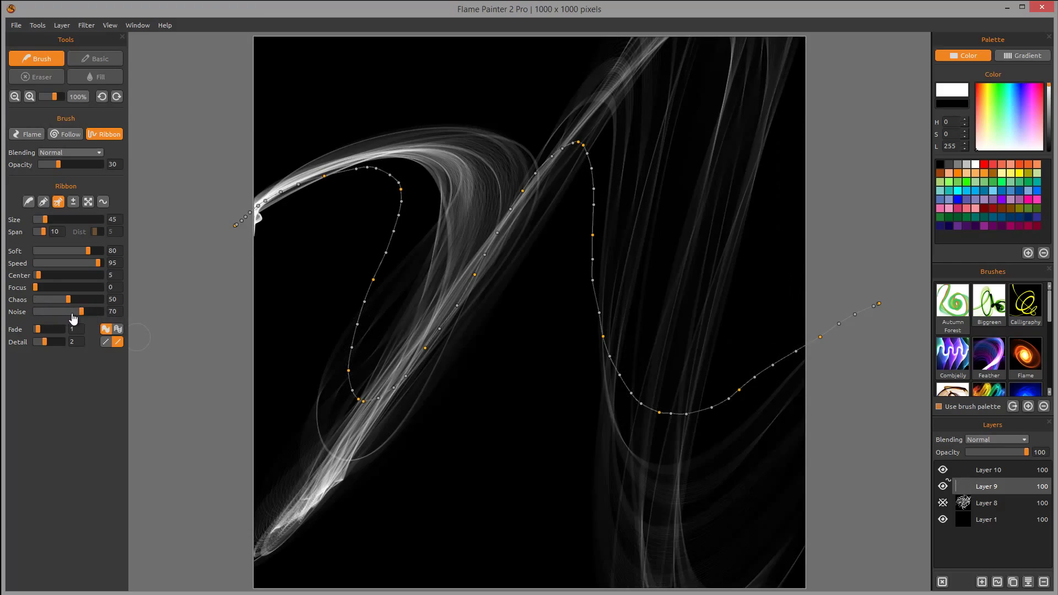
drag(73, 313, 46, 312)
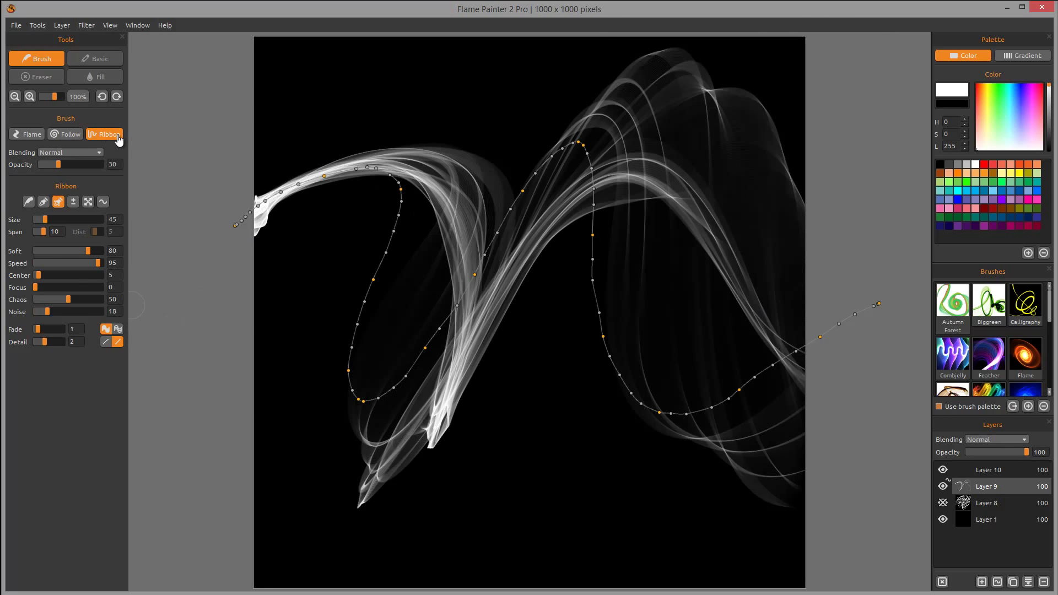
drag(38, 329, 55, 329)
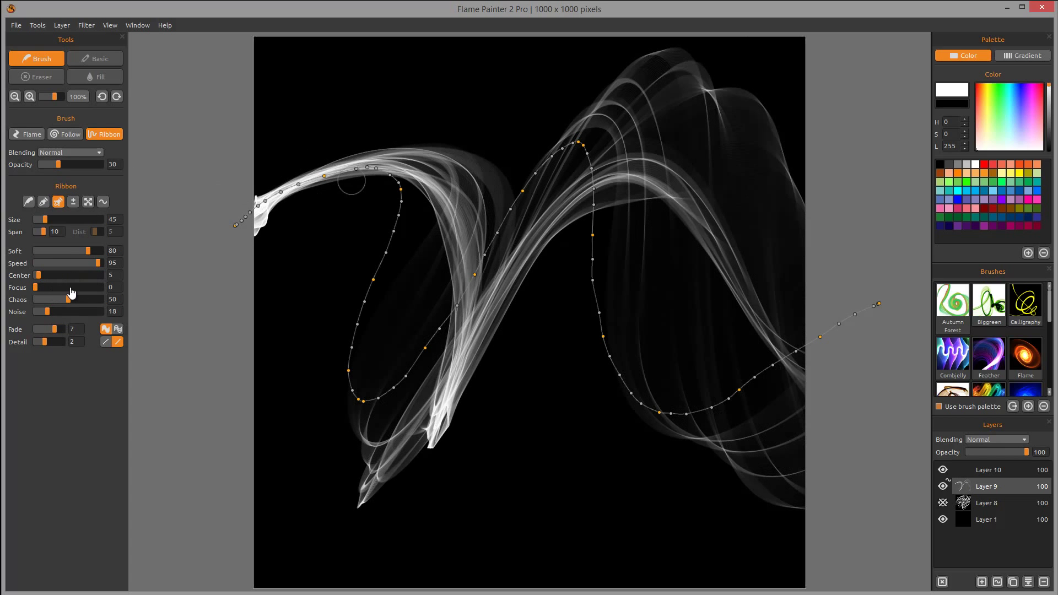
drag(55, 329, 63, 329)
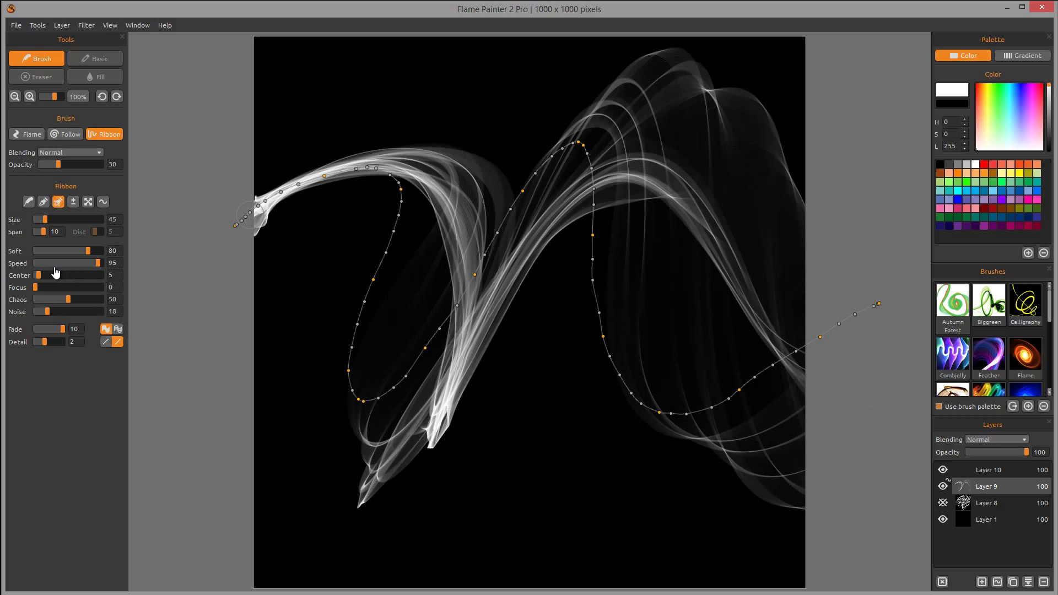
- Return the stroke to the Flame brush with Fade 10 and Detail 4, keeping Supersmooth anti-aliasing
click(27, 134)
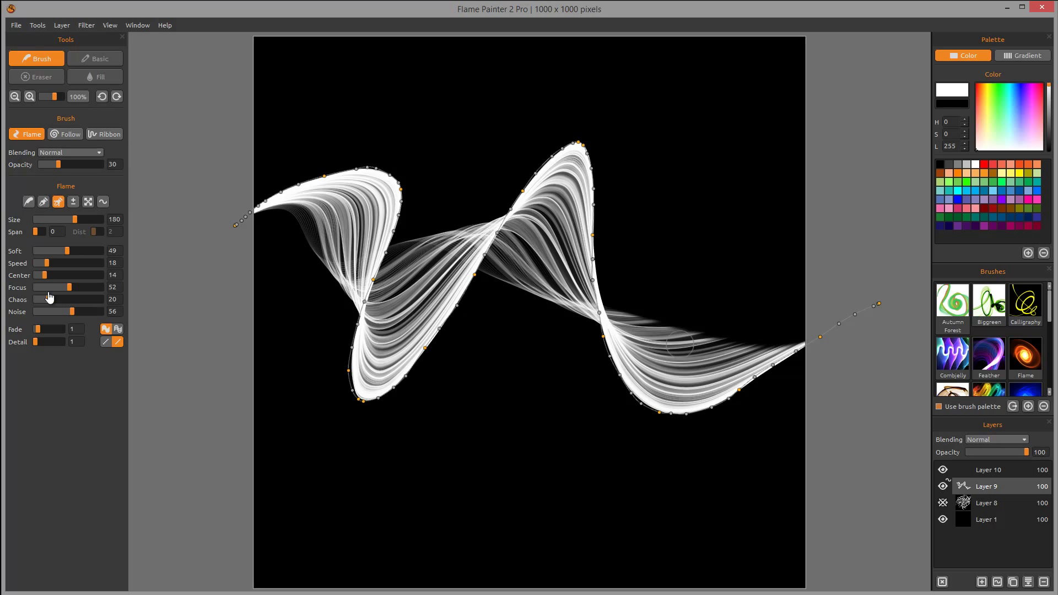
drag(38, 328, 62, 329)
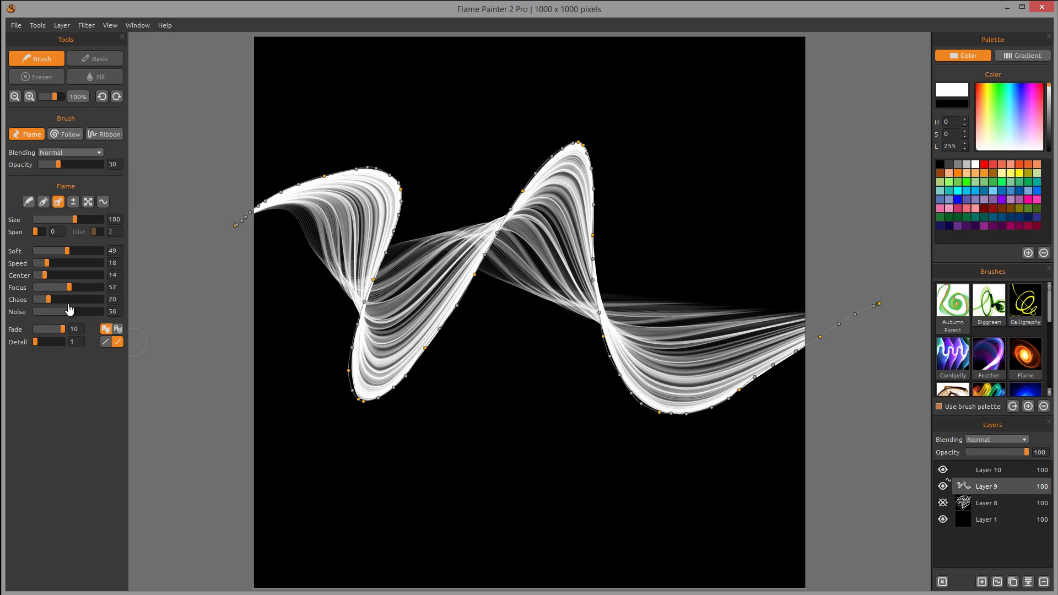
key(ctrl+z)
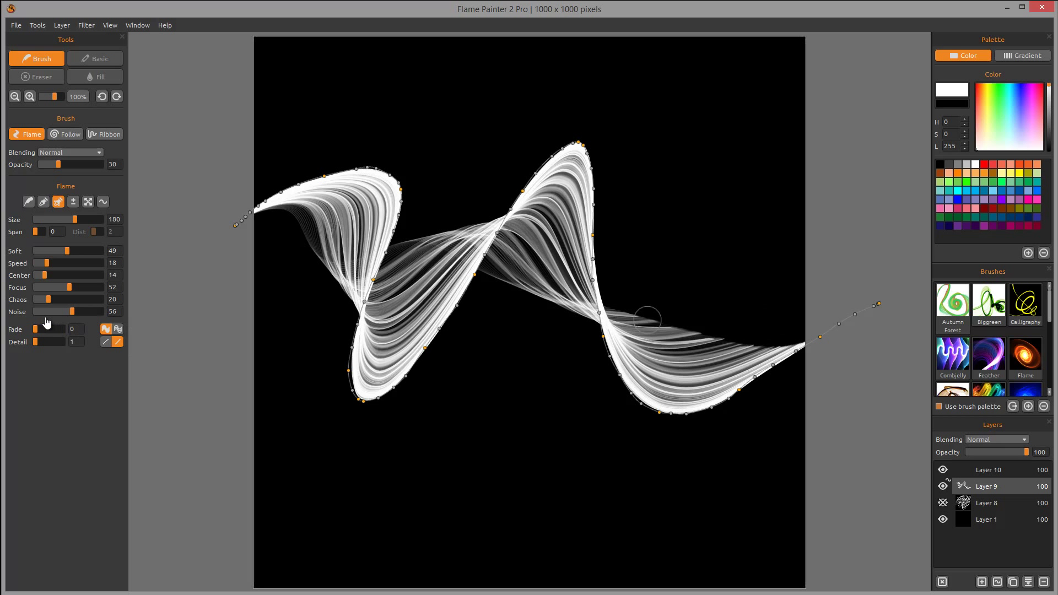
drag(70, 318, 627, 147)
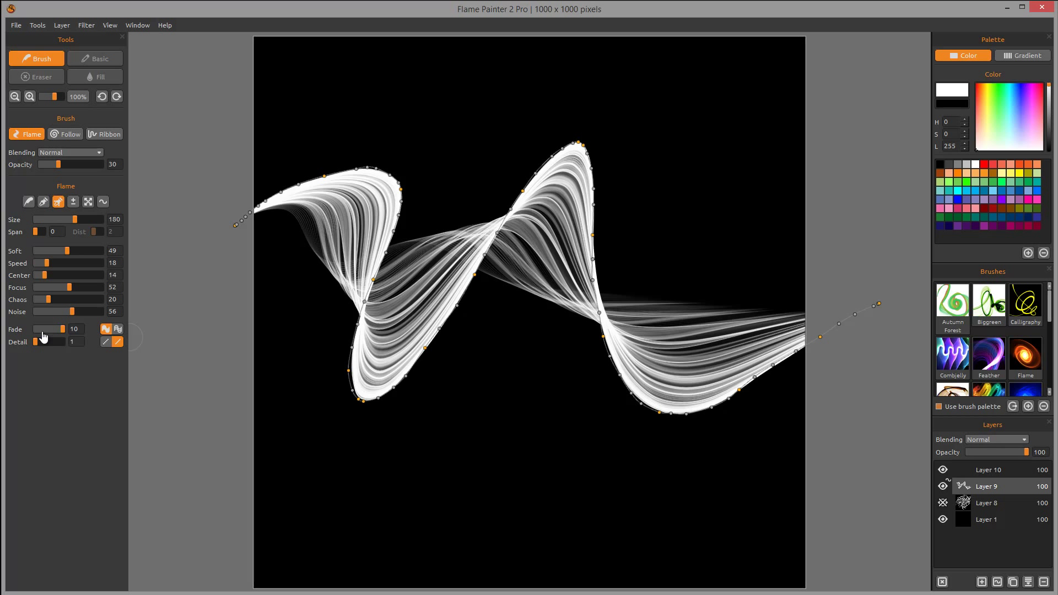
drag(53, 337, 128, 331)
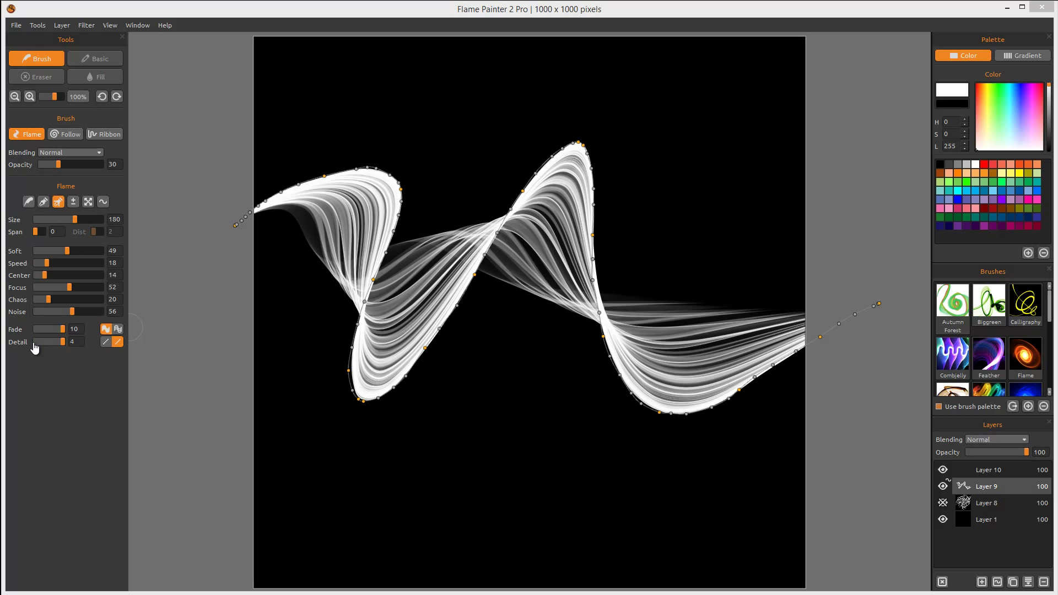
click(106, 341)
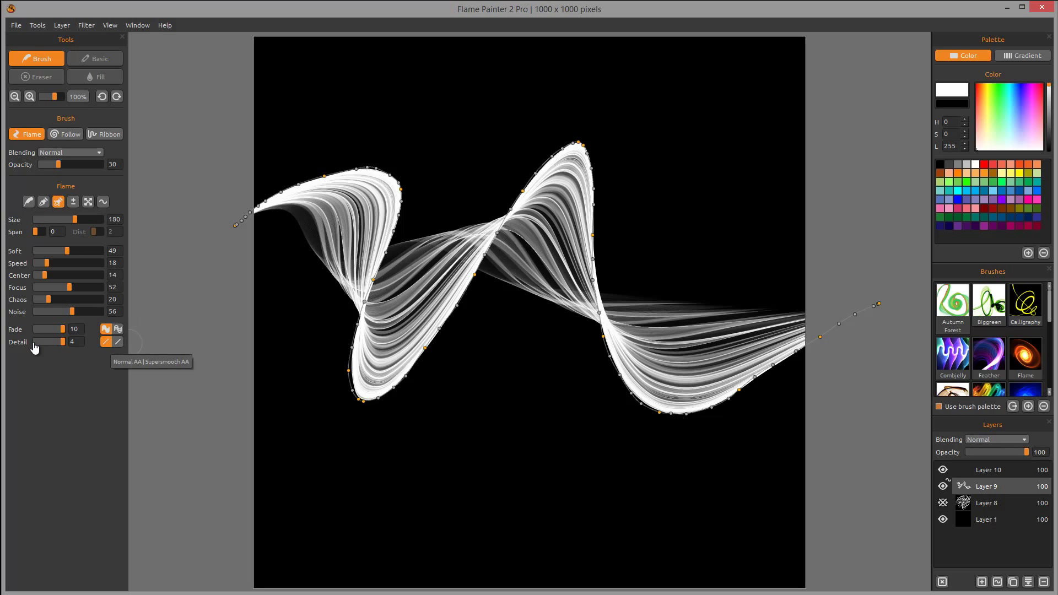
click(117, 341)
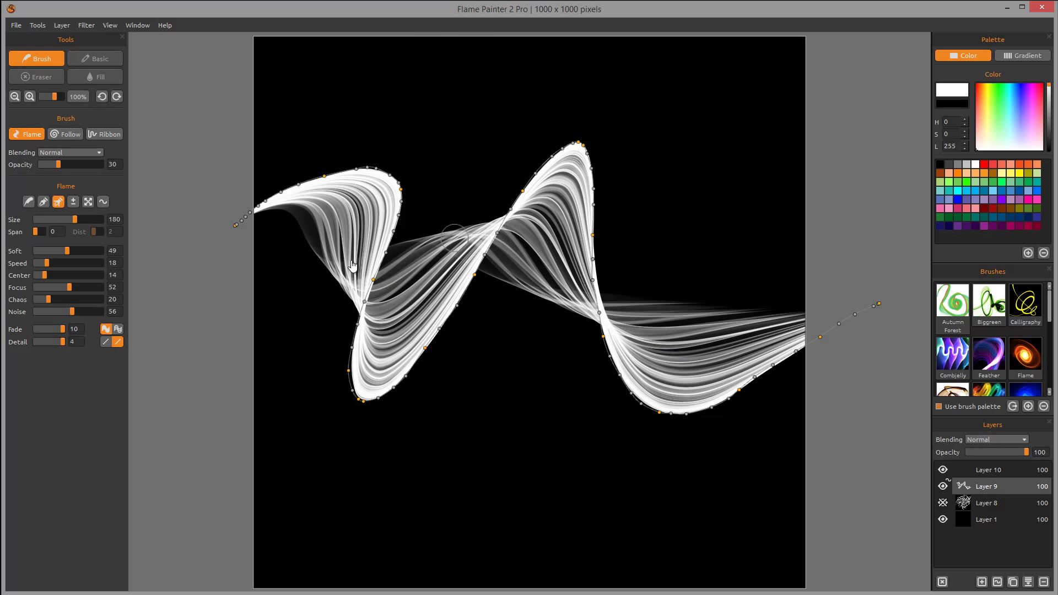
scroll(566, 325, up, 1)
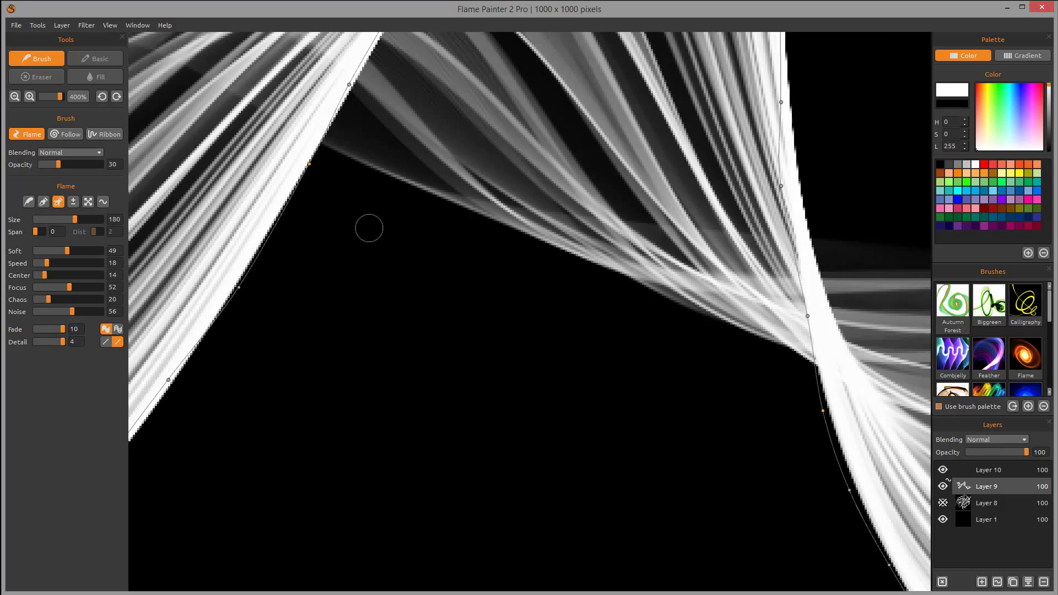
scroll(369, 230, up, 1)
scroll(372, 231, down, 5)
scroll(373, 231, up, 4)
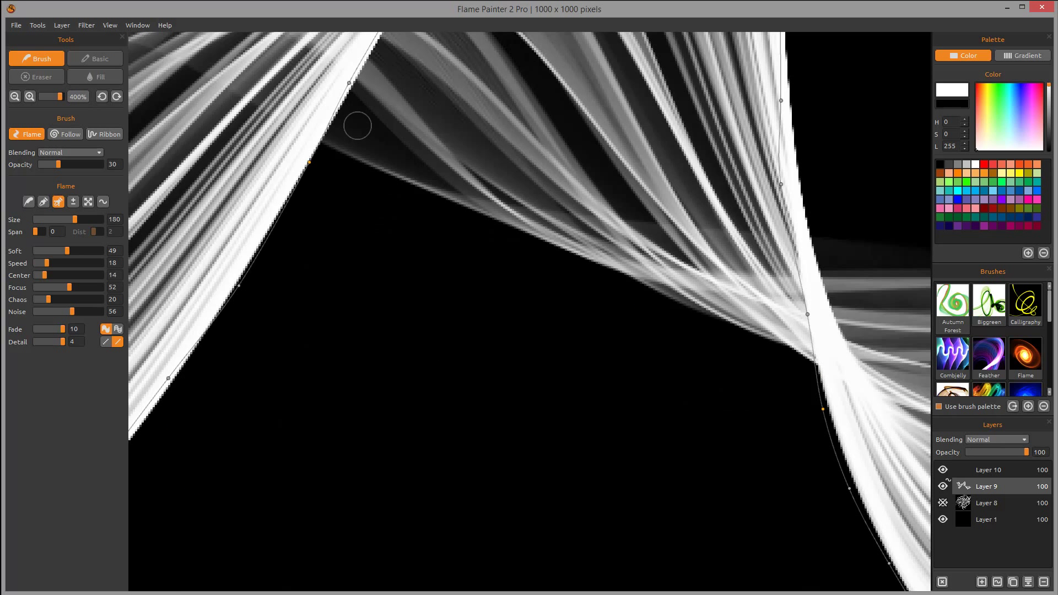
mouse_move(347, 121)
mouse_down()
mouse_move(531, 271)
mouse_move(766, 345)
mouse_move(769, 363)
mouse_up()
click(105, 341)
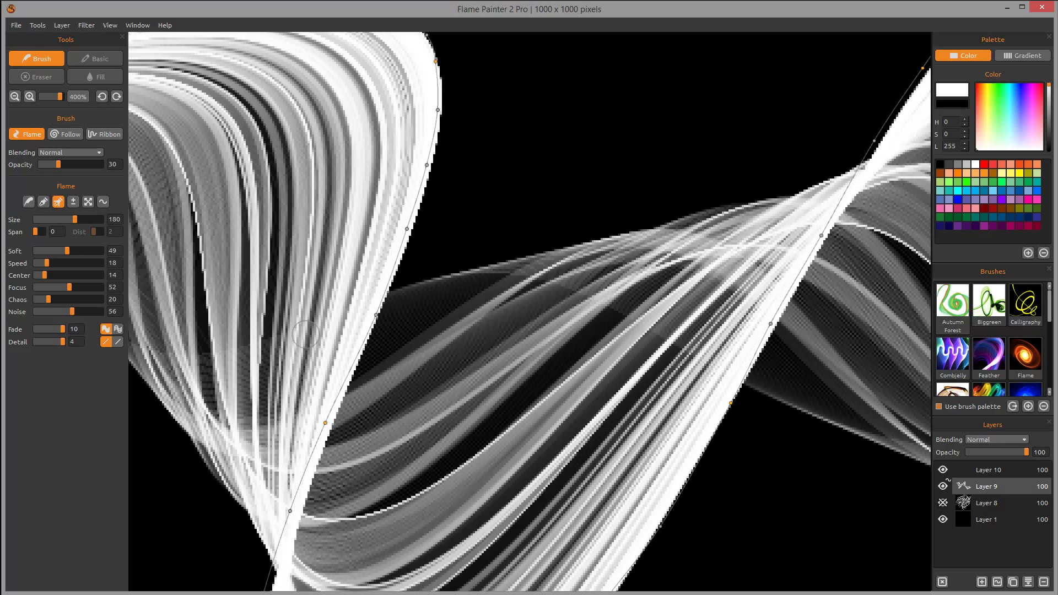
click(118, 341)
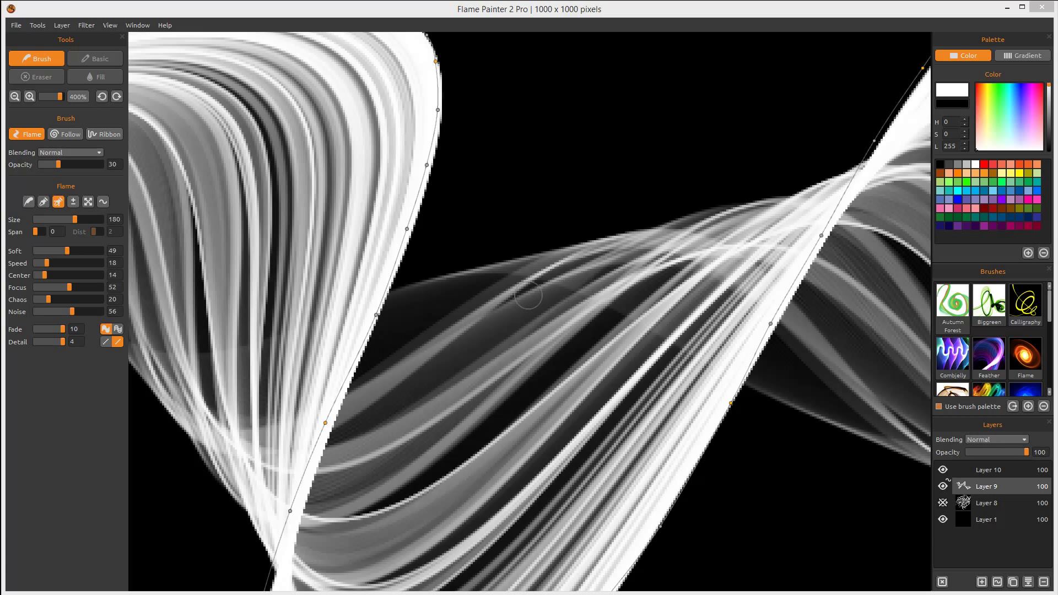
scroll(528, 296, down, 8)
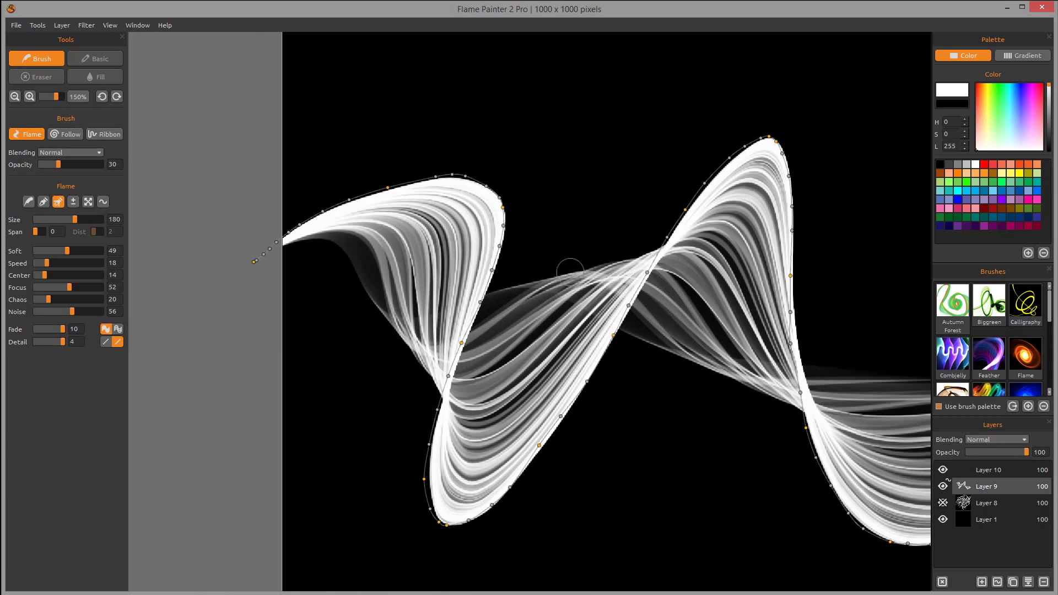
scroll(210, 239, down, 1)
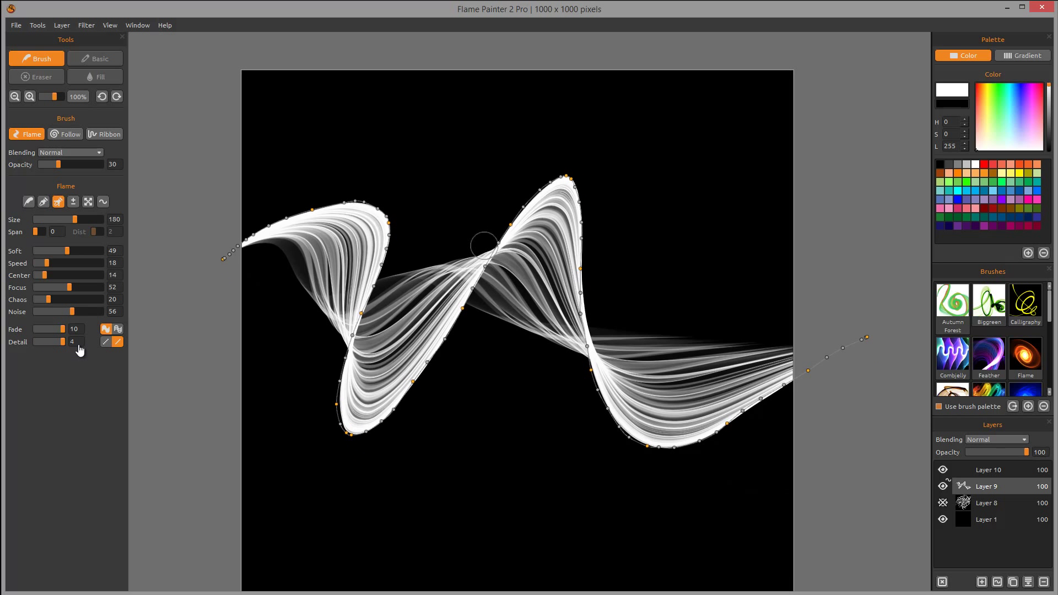